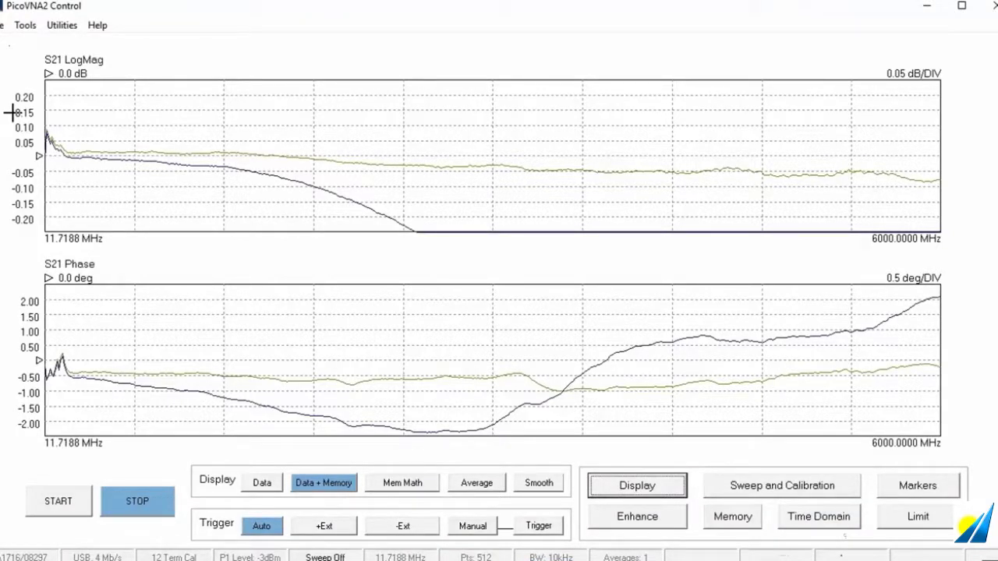
Load the 'Pico TD demo Dark Theme' .cal file through Load Cal and Status.
left_click(2, 27)
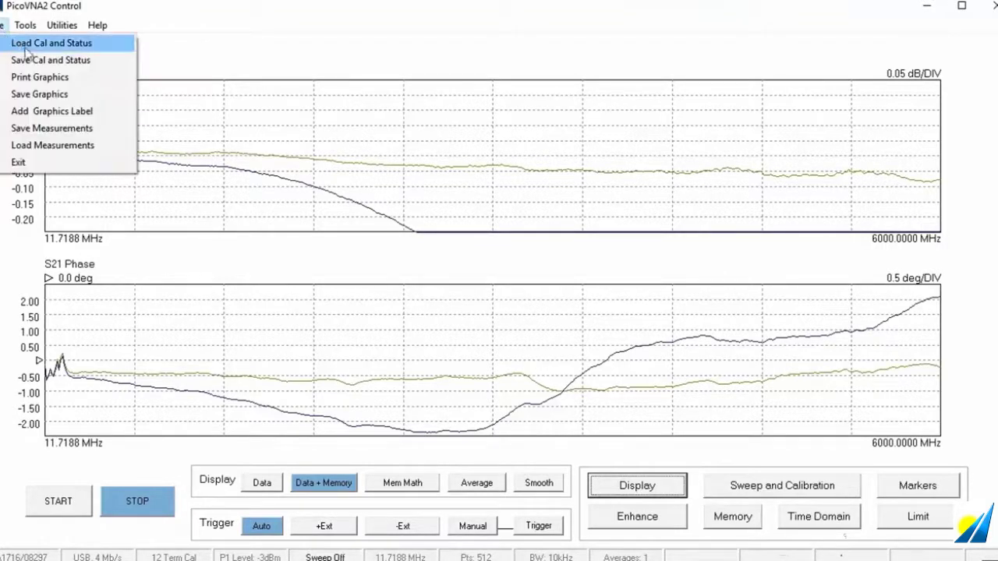
left_click(30, 44)
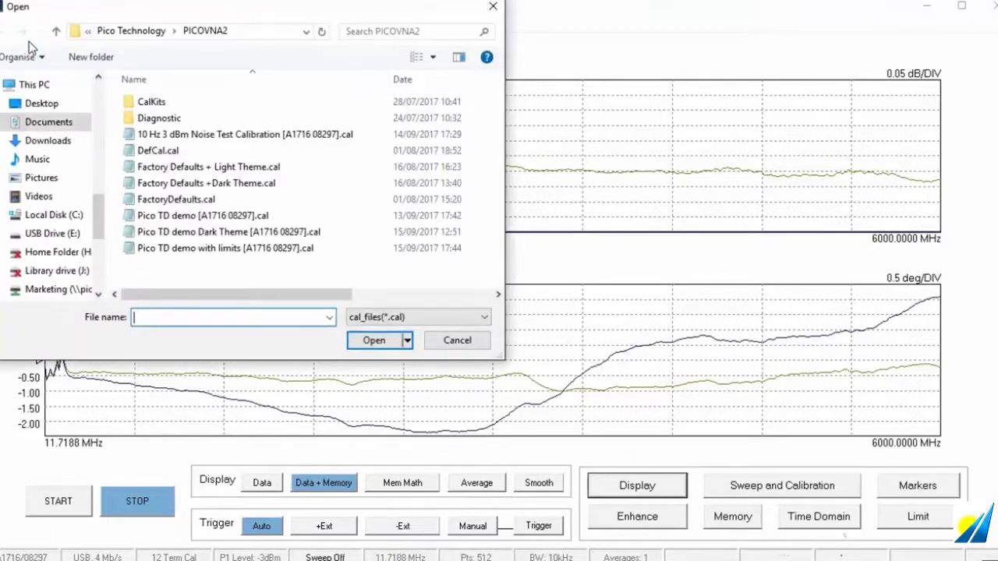
left_click(206, 237)
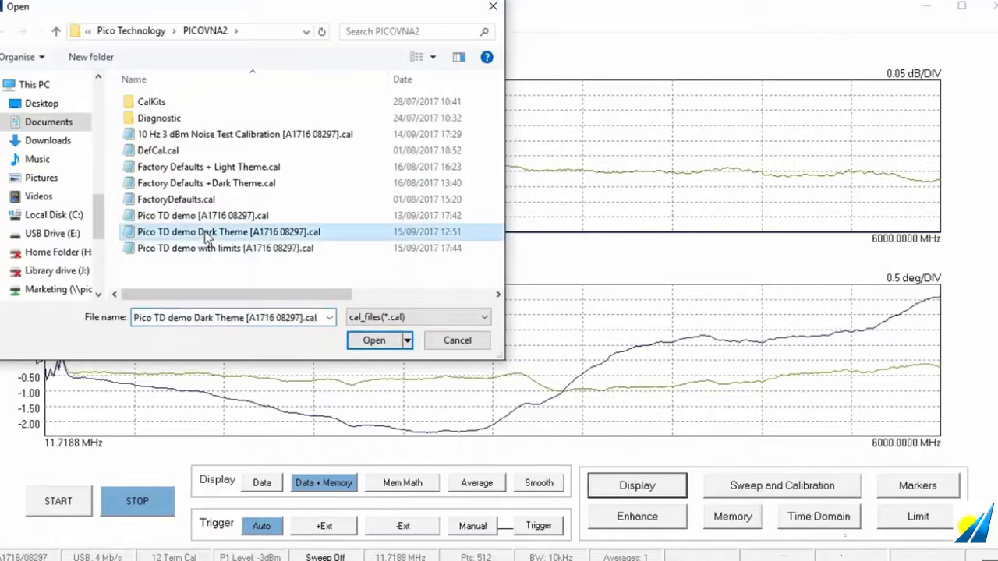
left_click(372, 342)
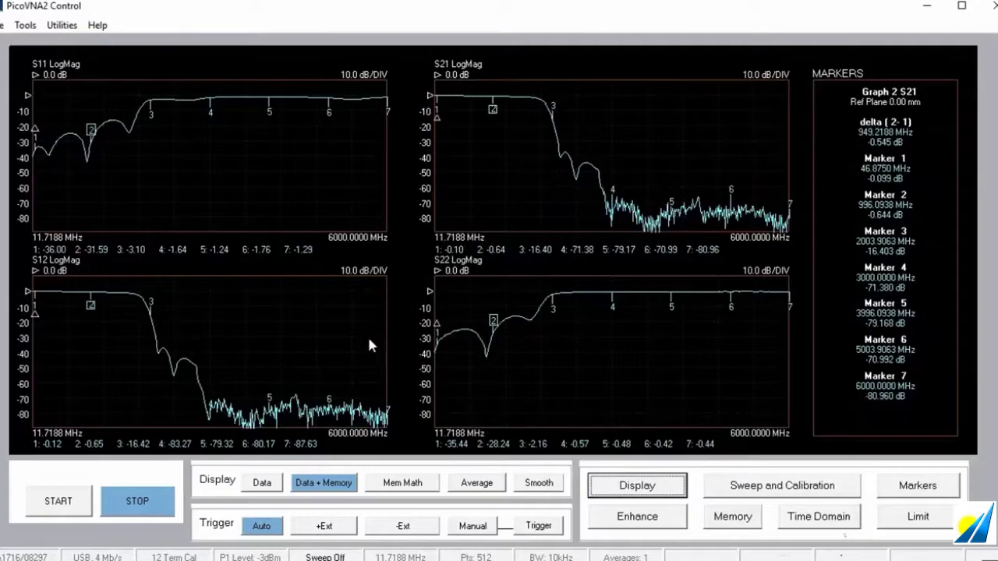
Start the continuous sweep so the four S-parameter graphs and marker readings update live.
left_click(78, 503)
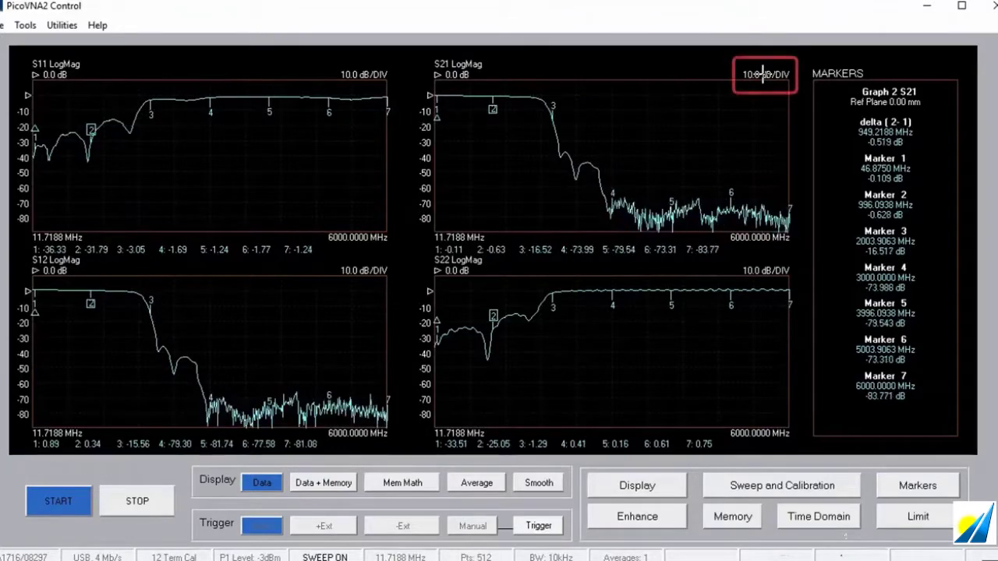
left_click(763, 75)
left_click(763, 82)
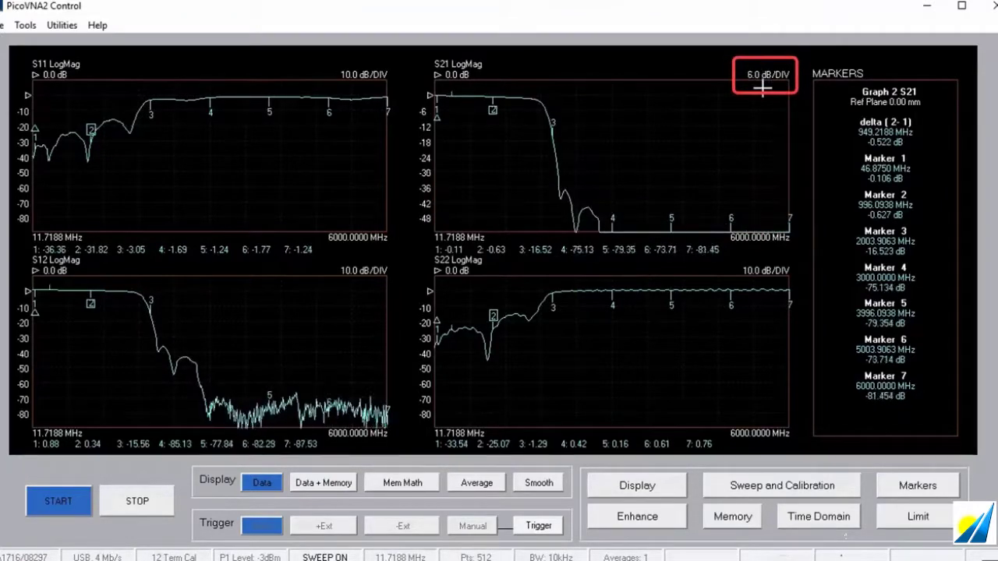
left_click(763, 100)
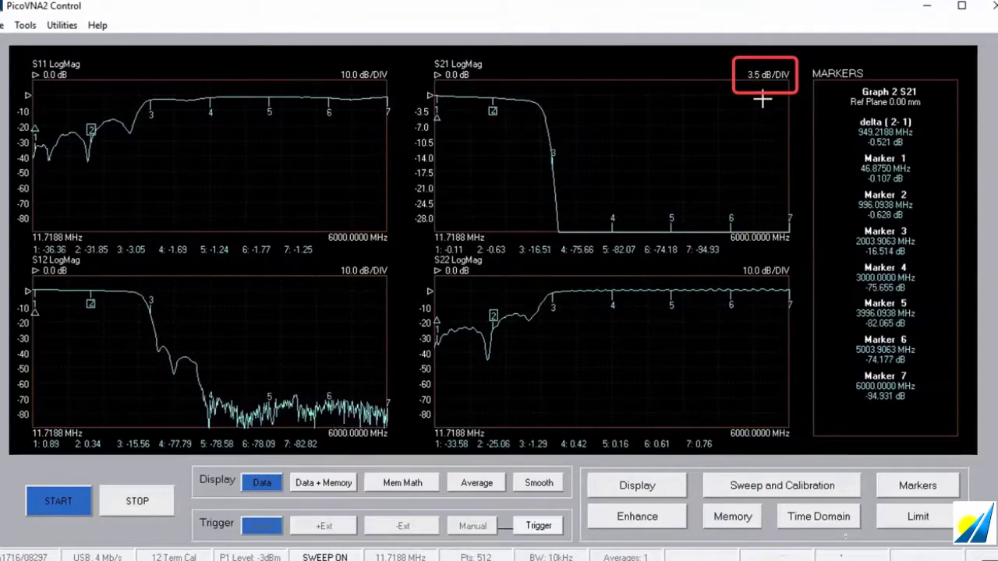
mouse_move(762, 102)
left_mouse_down()
mouse_move(756, 161)
mouse_move(752, 115)
left_mouse_up()
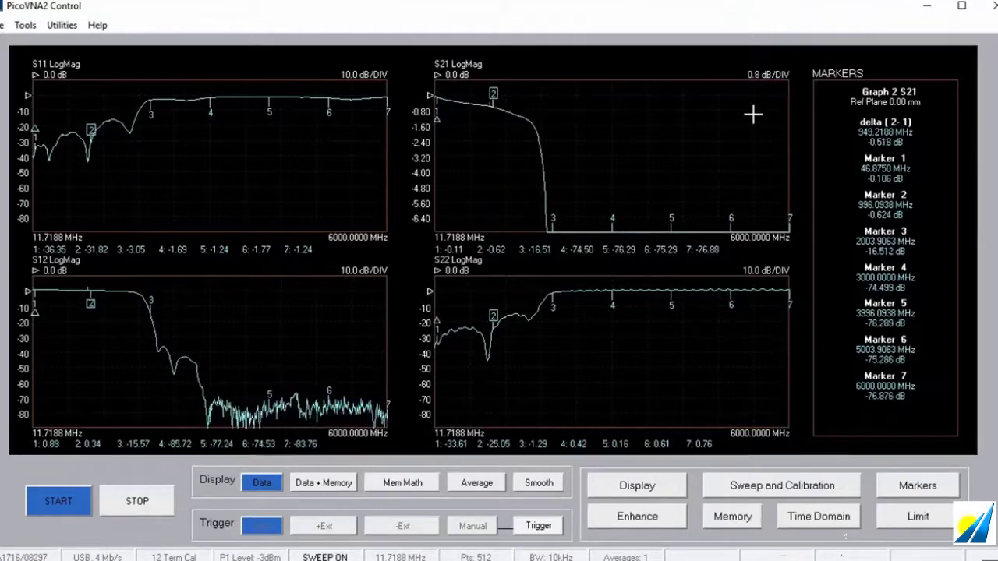
left_click(755, 75)
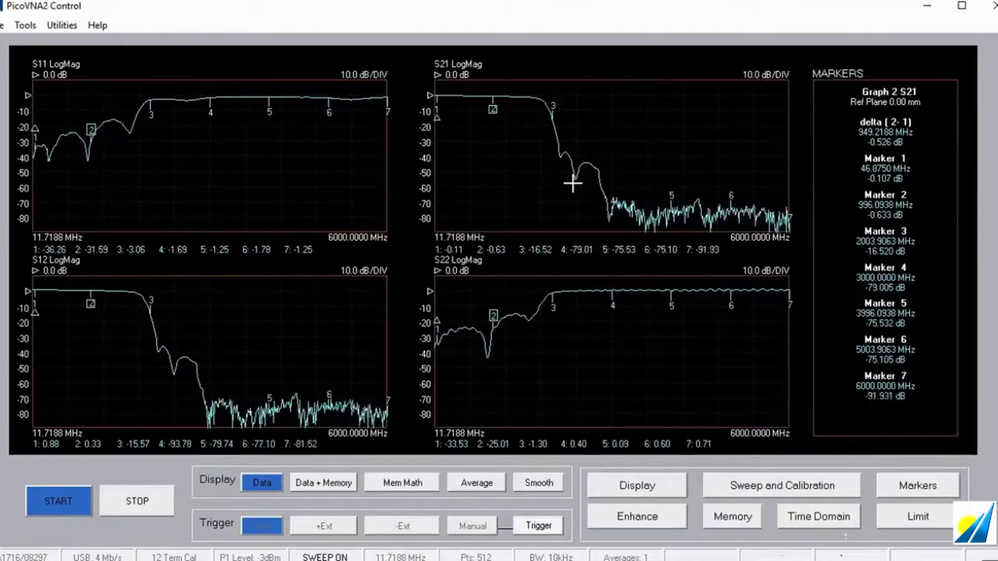
left_click(456, 76)
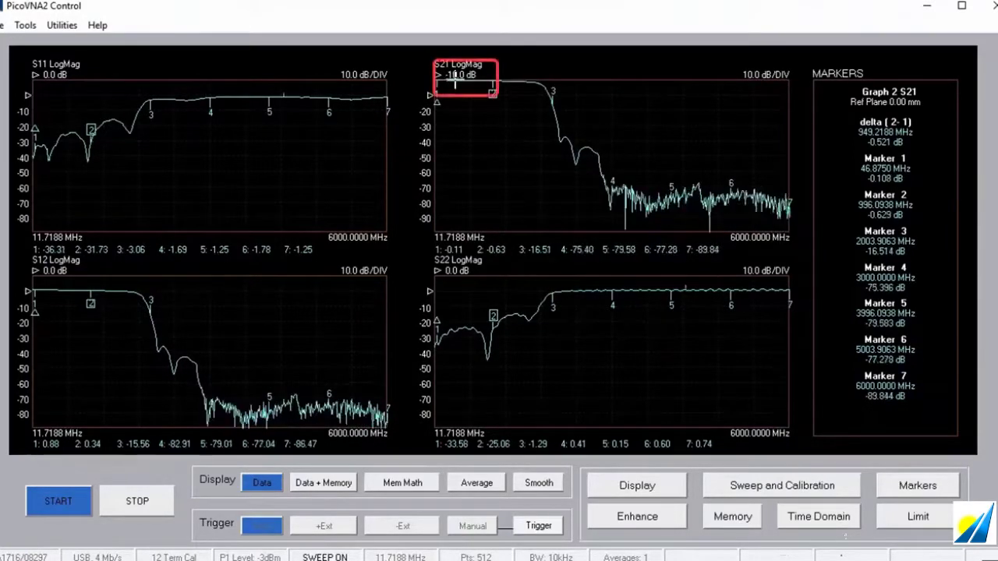
scroll(456, 82, "down", 3)
scroll(456, 82, "up", 9)
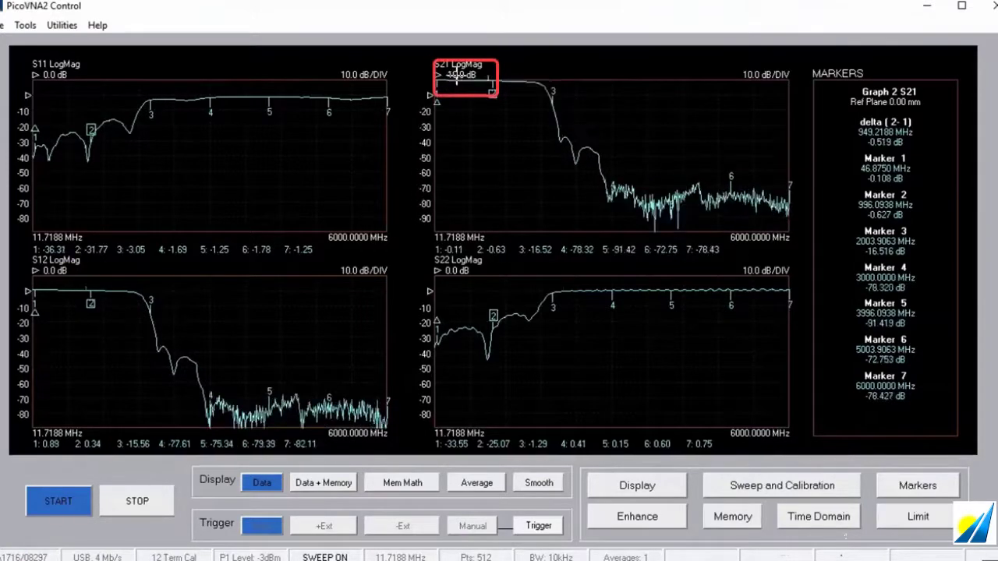
scroll(455, 55, "down", 3)
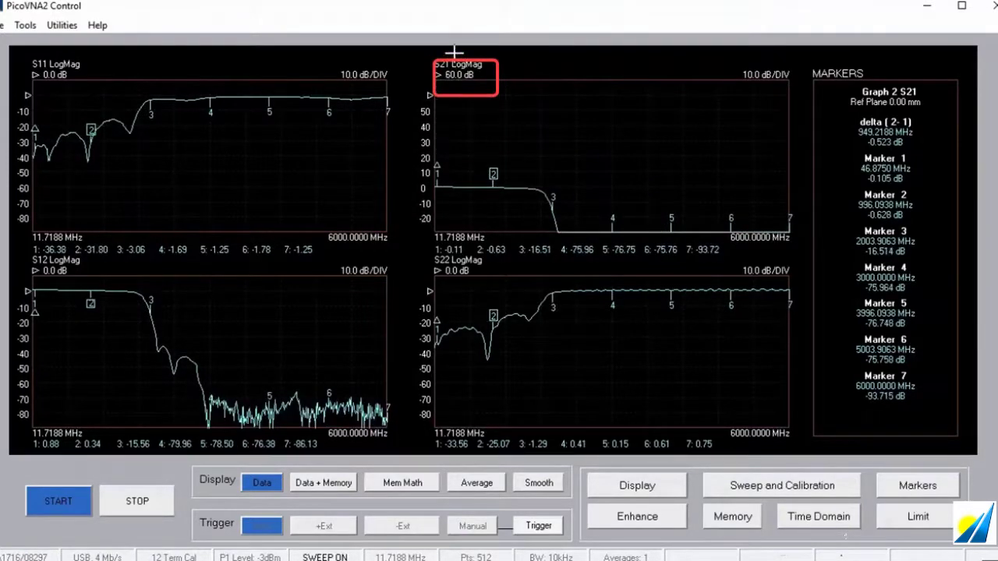
scroll(457, 75, "down", 1)
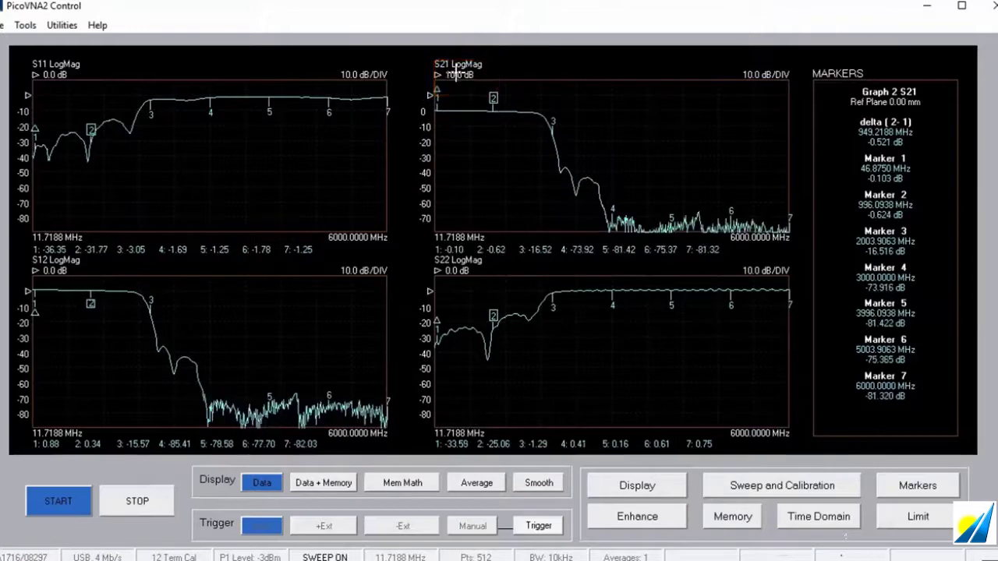
scroll(457, 74, "down", 1)
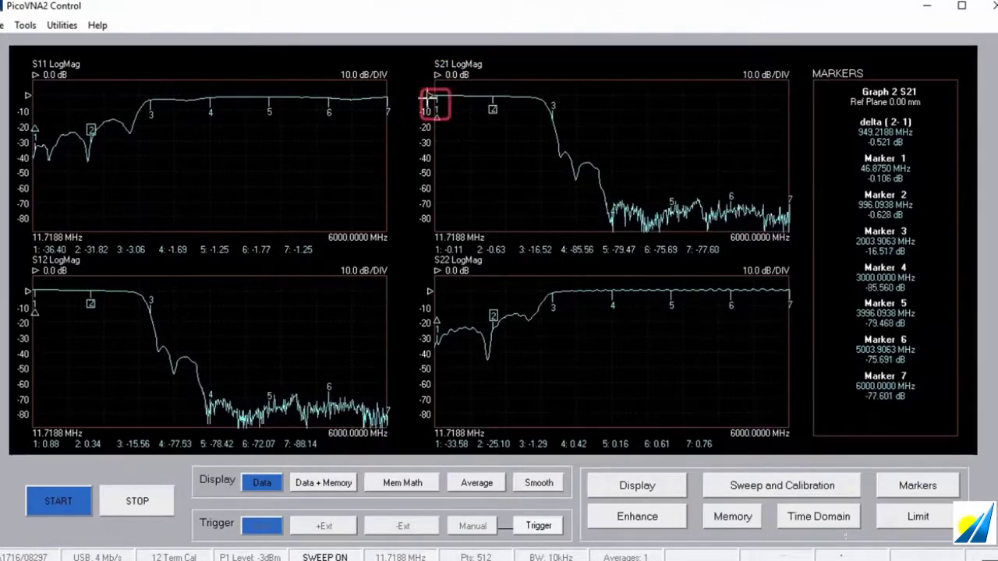
mouse_move(430, 108)
left_mouse_down()
mouse_move(424, 205)
mouse_move(421, 91)
left_mouse_up()
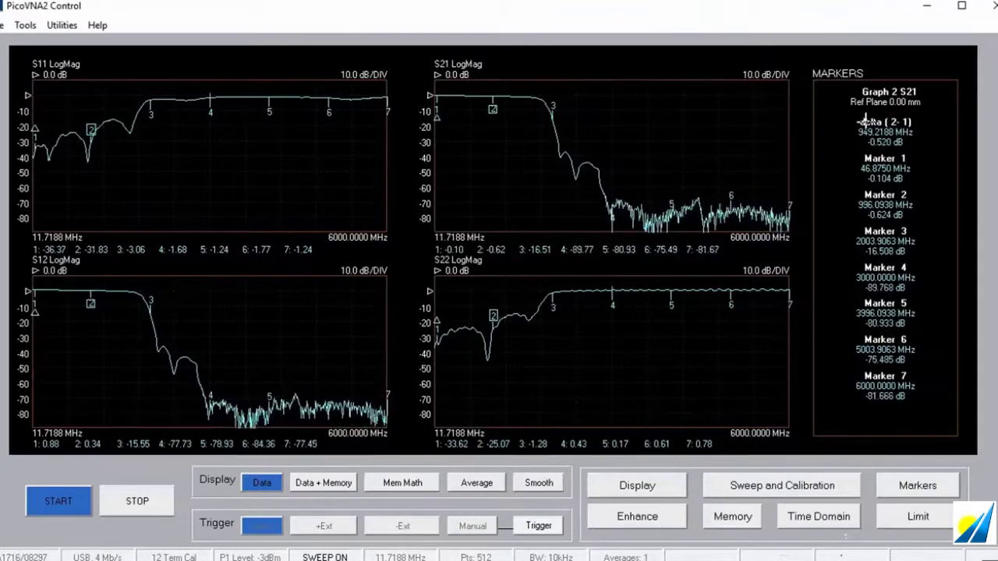
Select the S11 LogMag graph so the marker table lists Graph 1 S11 readings.
left_click(272, 108)
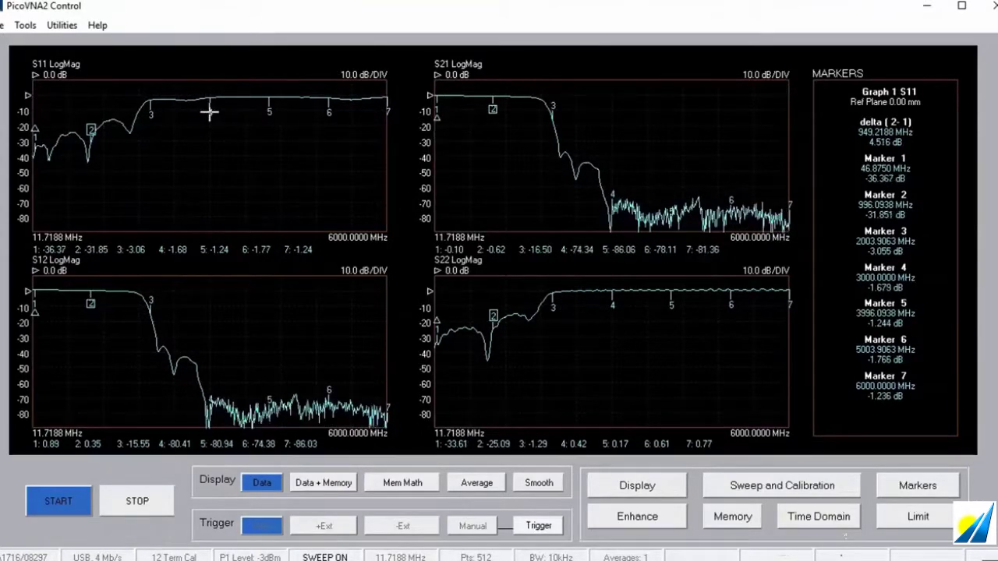
Drag marker 4 to about 2953 MHz, marker 2 to 902 MHz and marker 3 to 2367 MHz.
mouse_move(213, 113)
left_mouse_down()
mouse_move(272, 109)
mouse_move(147, 109)
mouse_move(127, 144)
mouse_move(225, 123)
mouse_move(207, 124)
left_mouse_up()
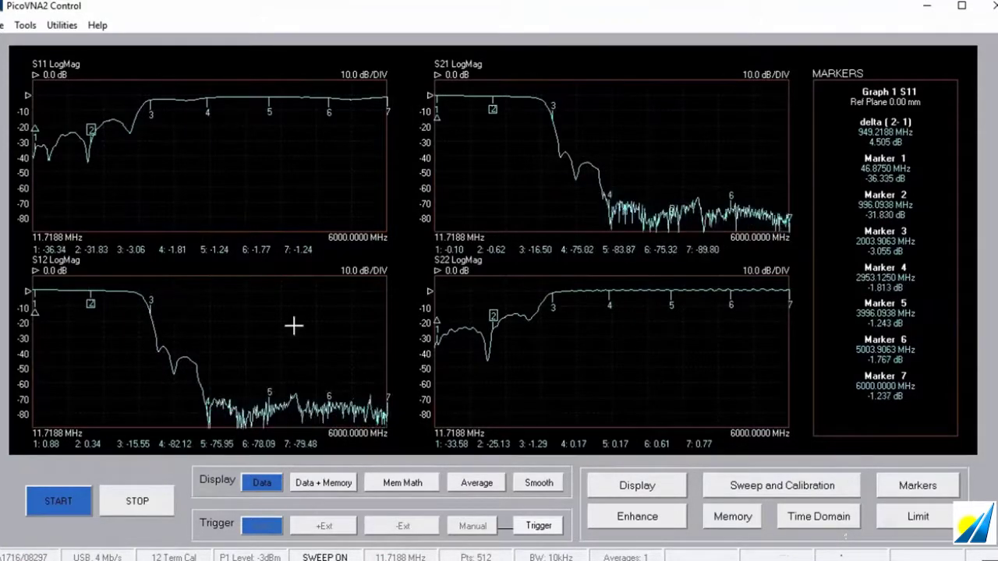
mouse_move(492, 319)
left_mouse_down()
mouse_move(555, 303)
mouse_move(486, 329)
left_mouse_up()
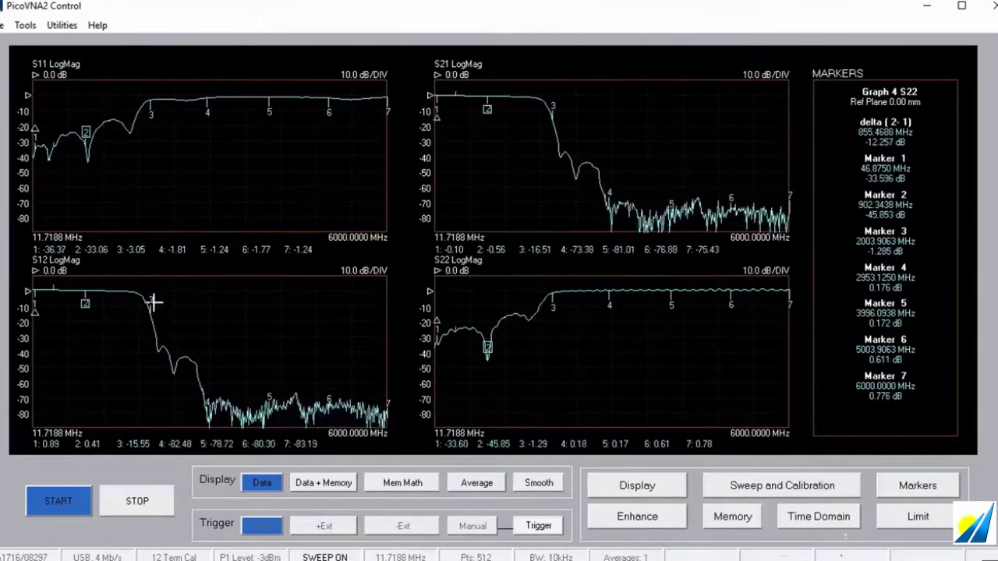
mouse_move(160, 310)
left_mouse_down()
mouse_move(185, 325)
mouse_move(171, 326)
left_mouse_up()
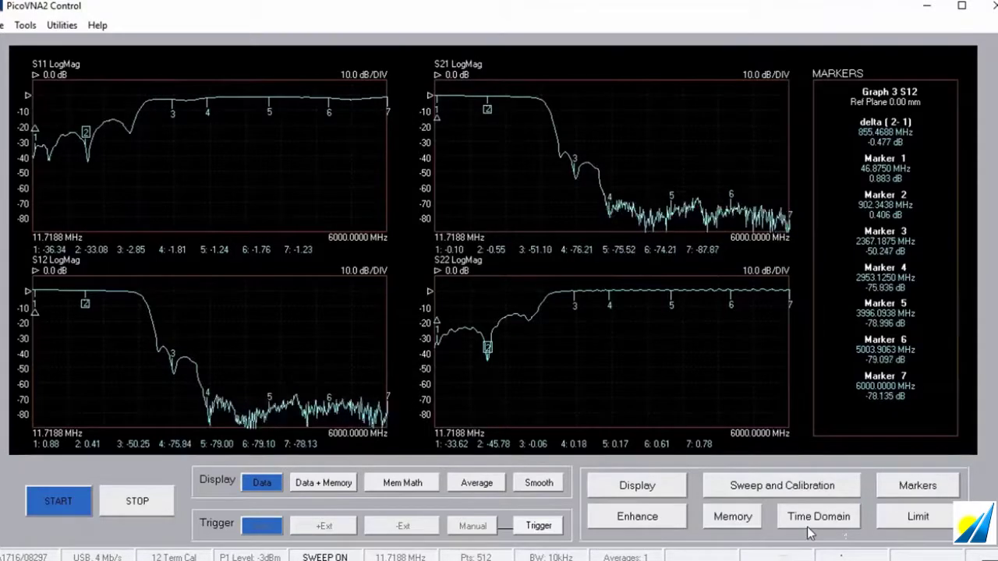
Set Display Markers to Off and apply, hiding the markers and their readout.
left_click(903, 493)
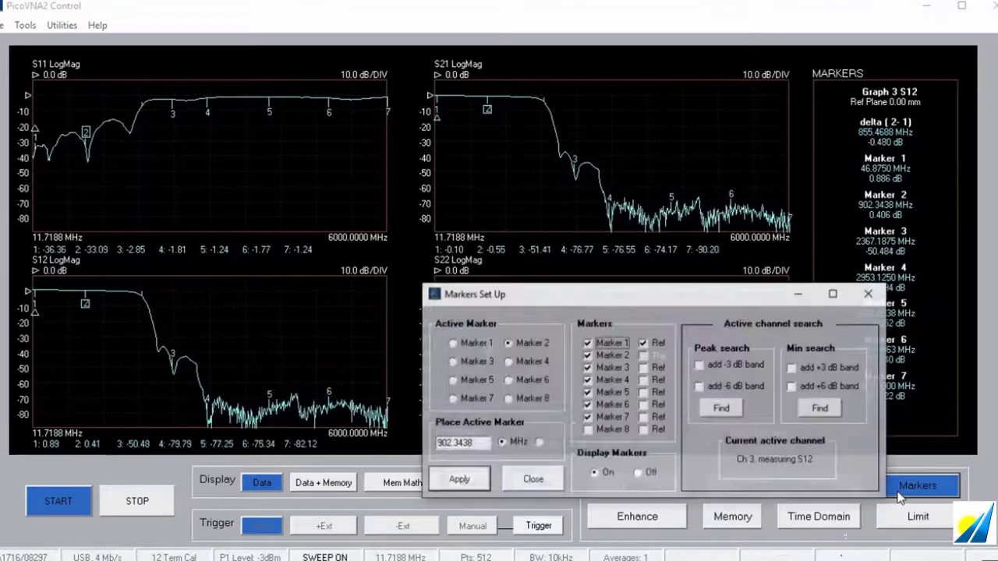
left_click(638, 473)
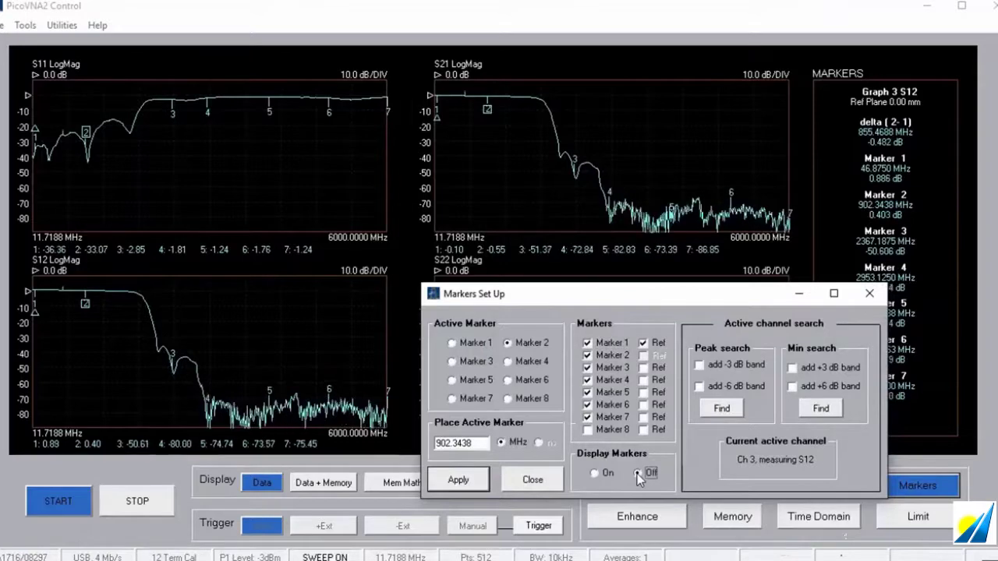
left_click(470, 482)
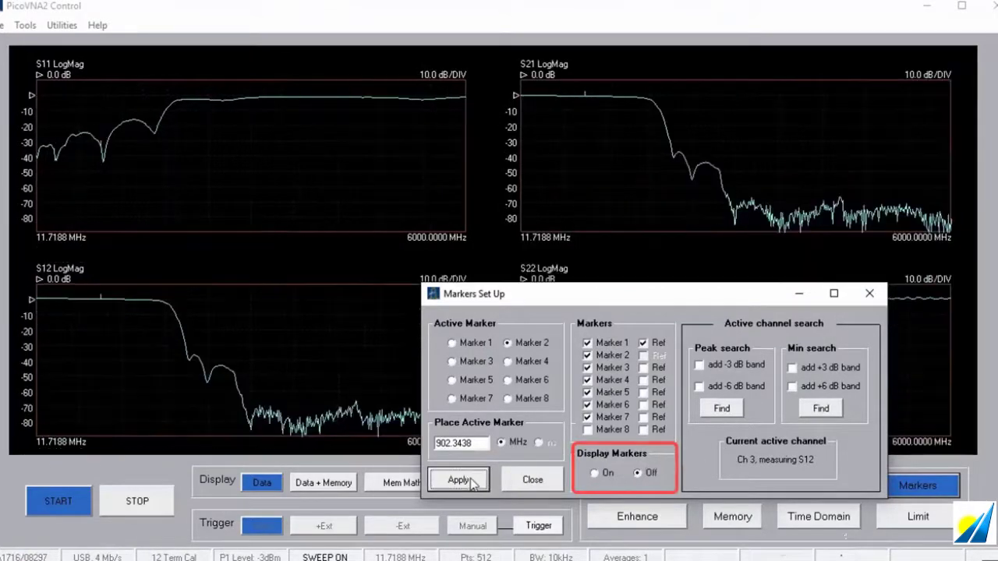
left_click(870, 290)
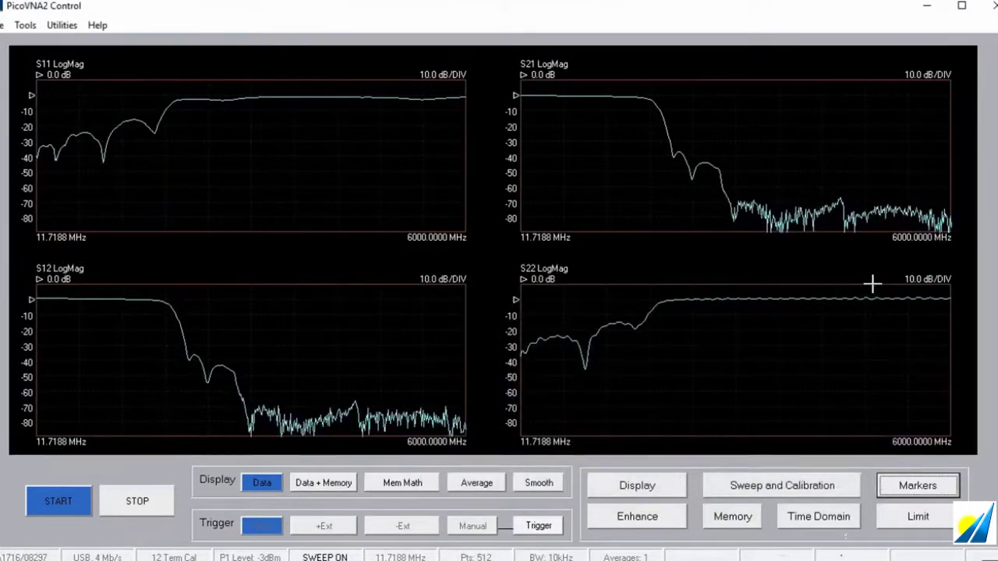
Set Display Markers back to On and apply so markers reappear on all graphs.
left_click(918, 486)
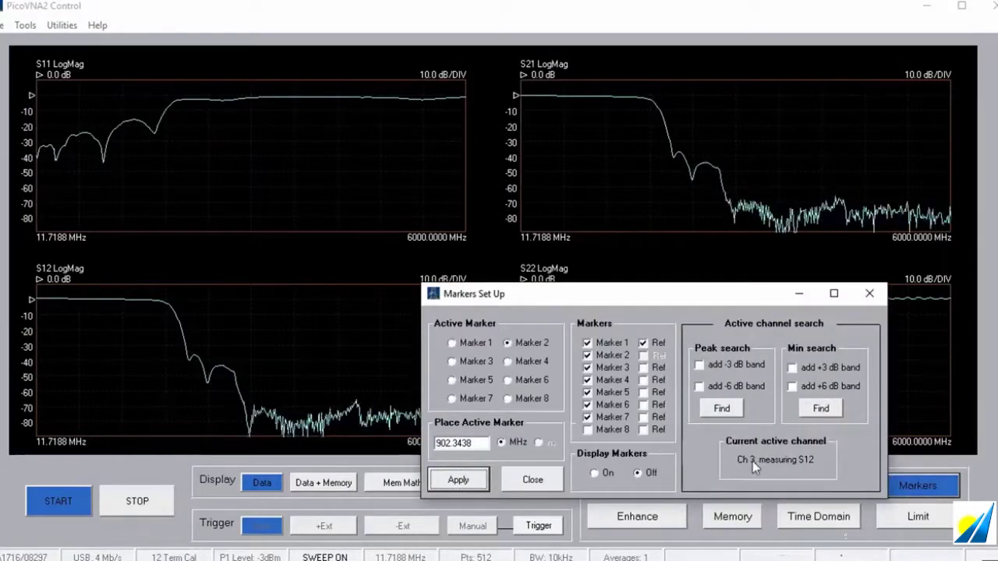
left_click(593, 473)
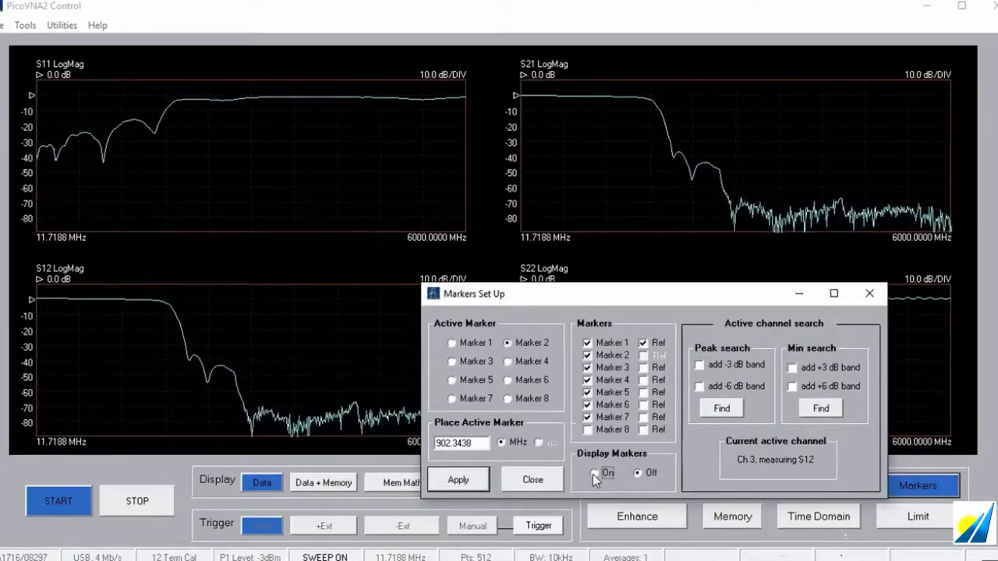
left_click(452, 485)
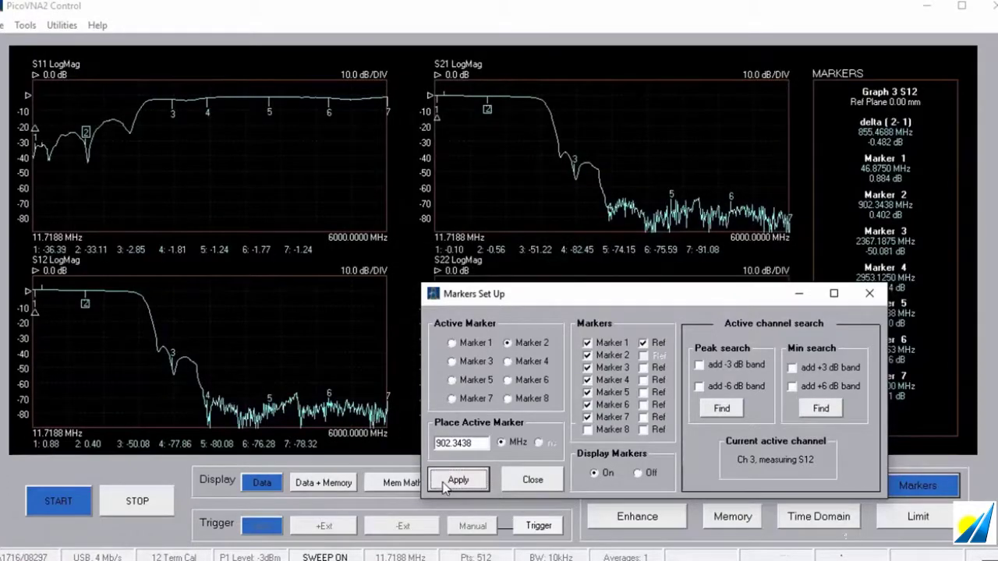
left_click(3, 26)
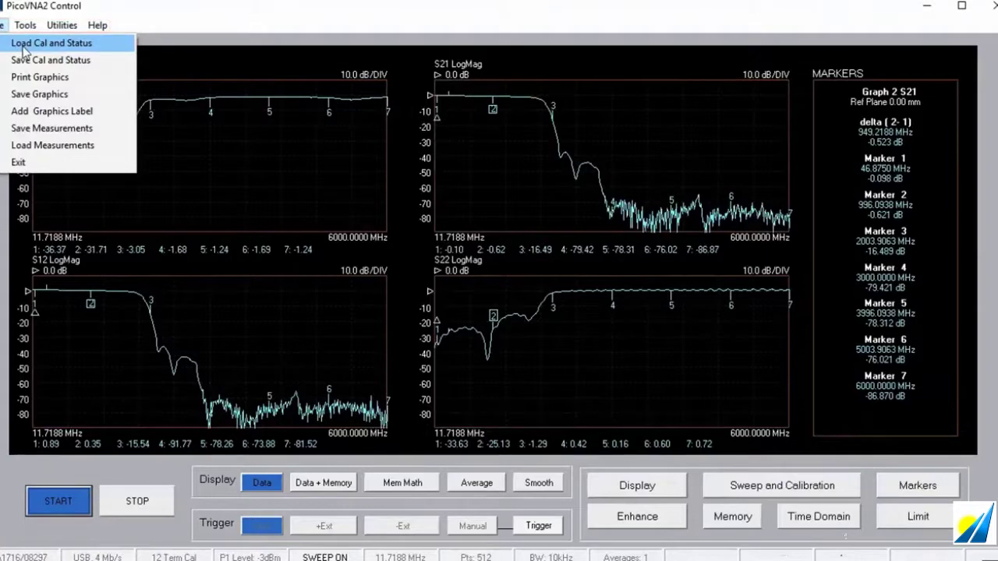
Dismiss the stop-sweep-first warning, stop the sweep, and reopen Load Cal and Status.
left_click(23, 48)
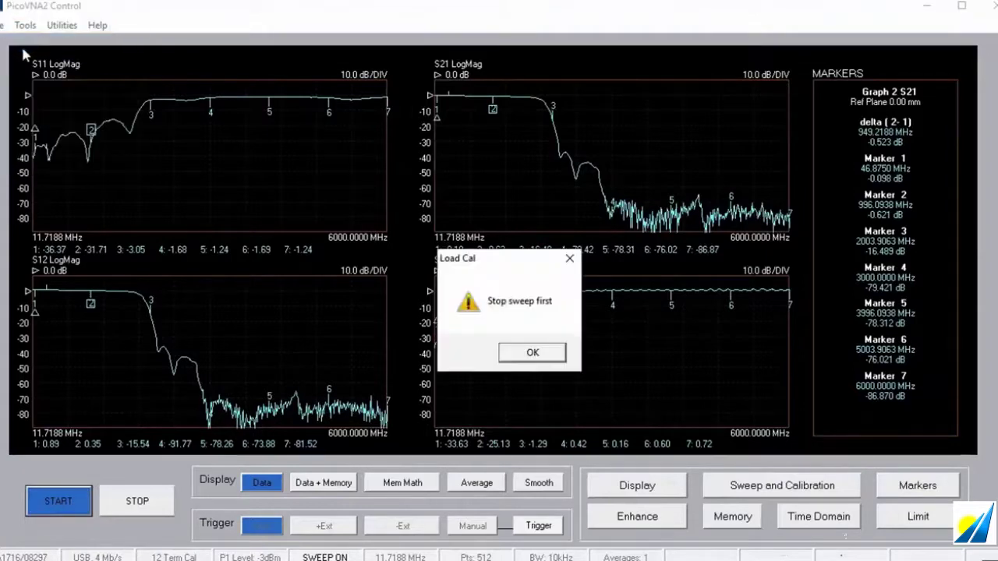
left_click(530, 356)
left_click(151, 511)
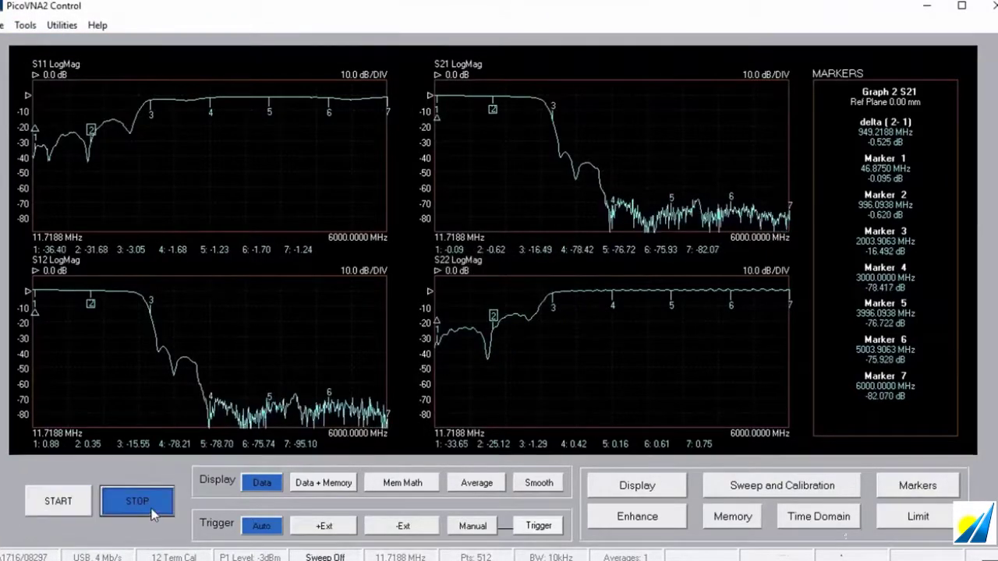
left_click(3, 25)
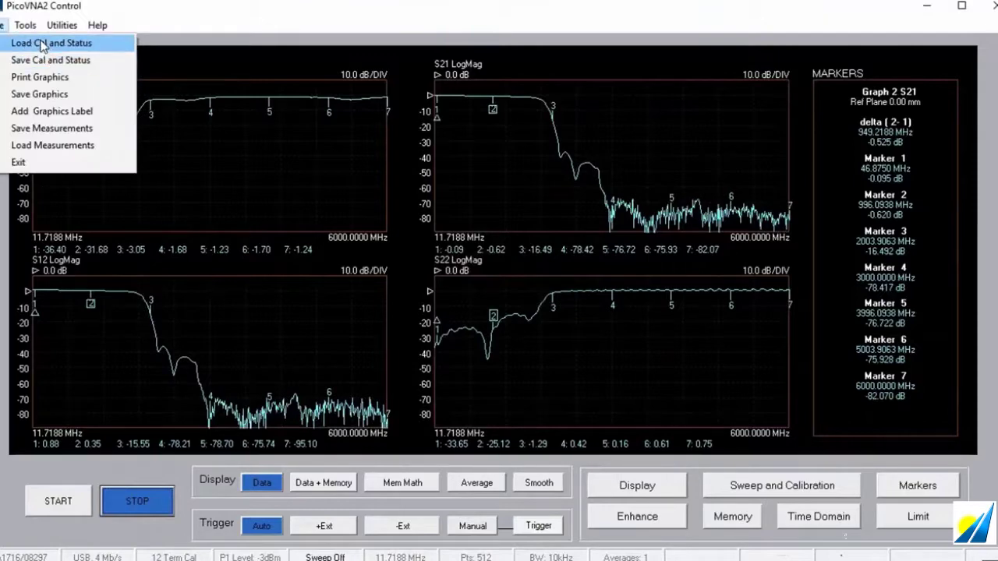
left_click(43, 45)
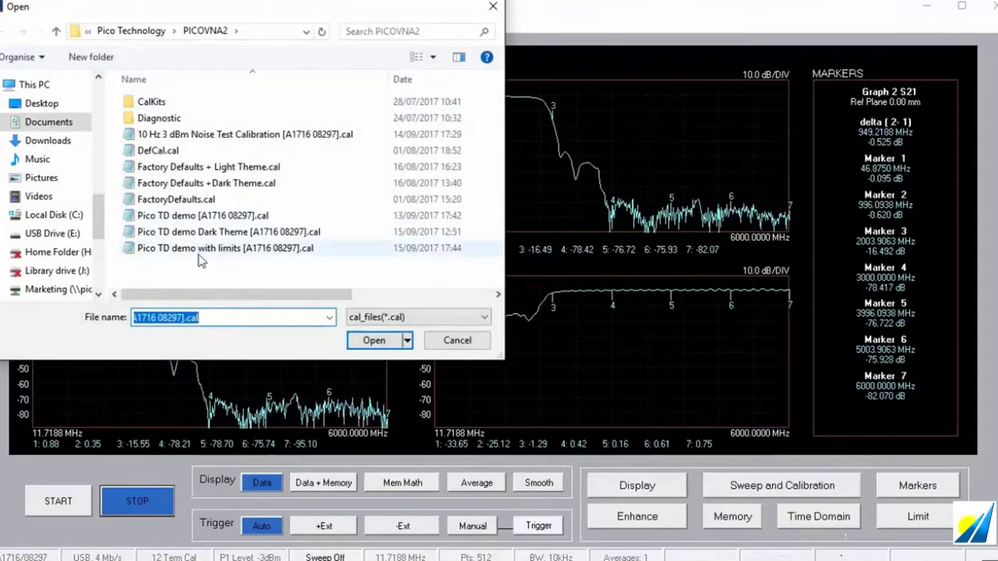
Load the 'Pico TD demo with limits' .cal file and restart the sweep.
left_click(172, 250)
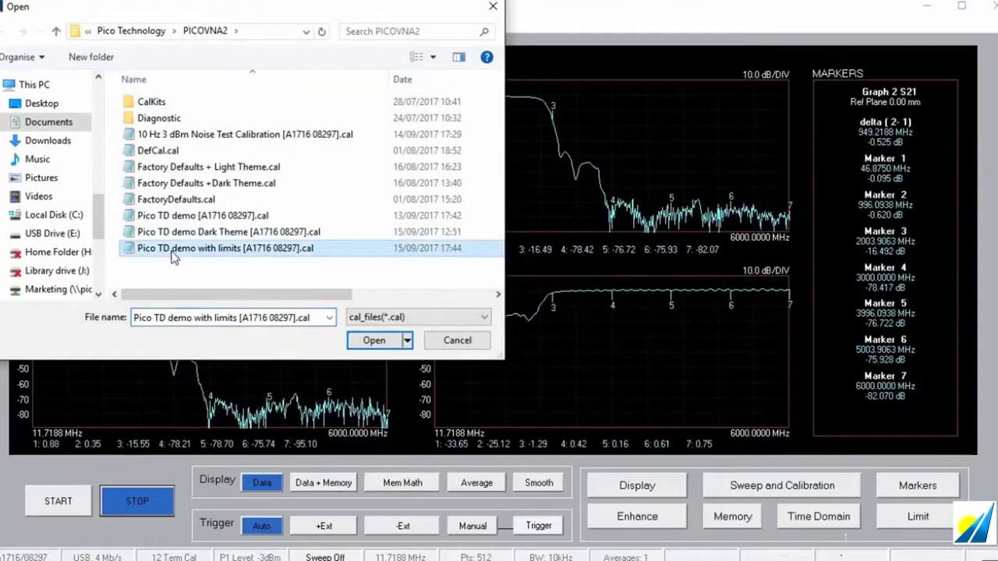
left_click(372, 340)
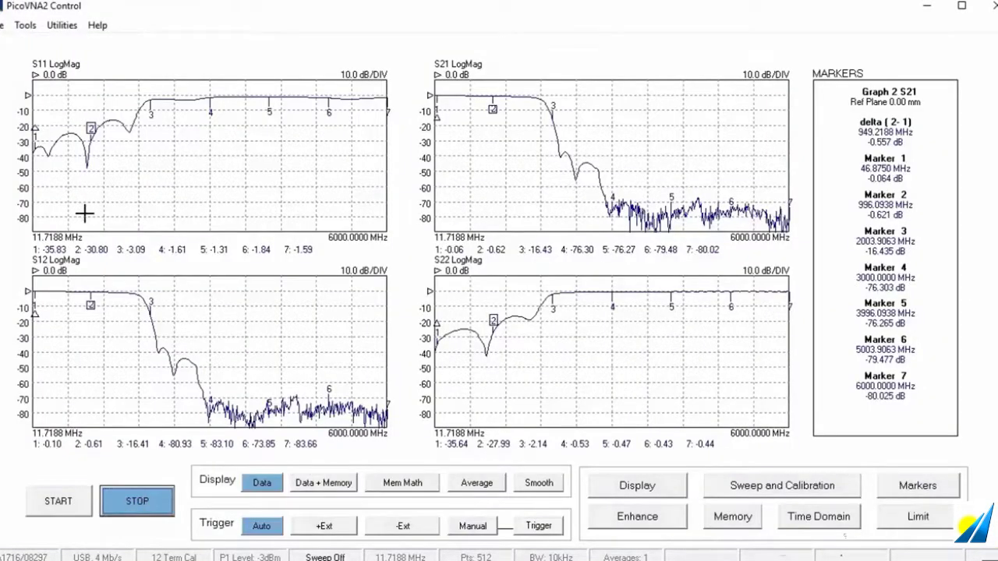
left_click(70, 507)
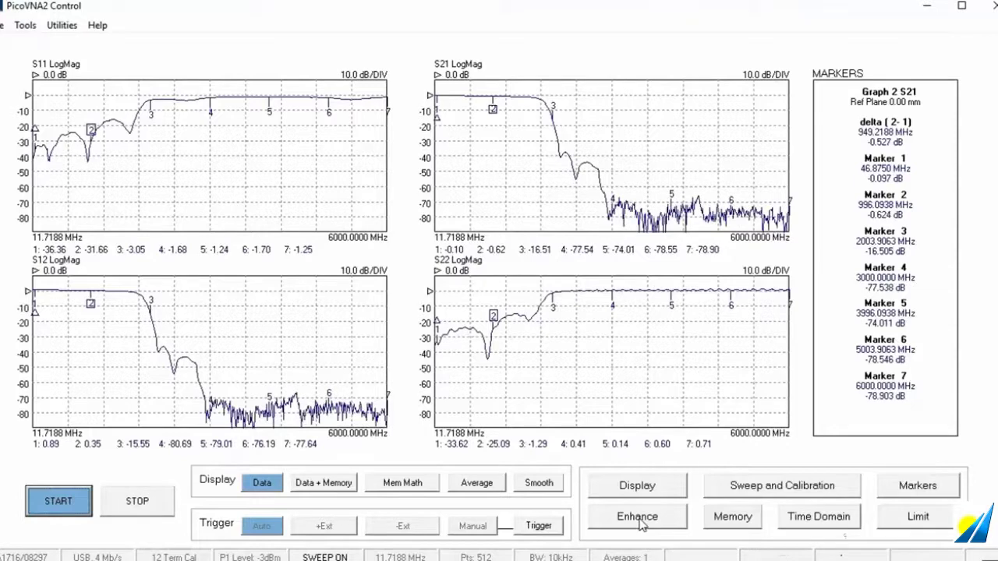
Set channel 3, the lower-left graph, to display S11 in Display setup.
left_click(641, 490)
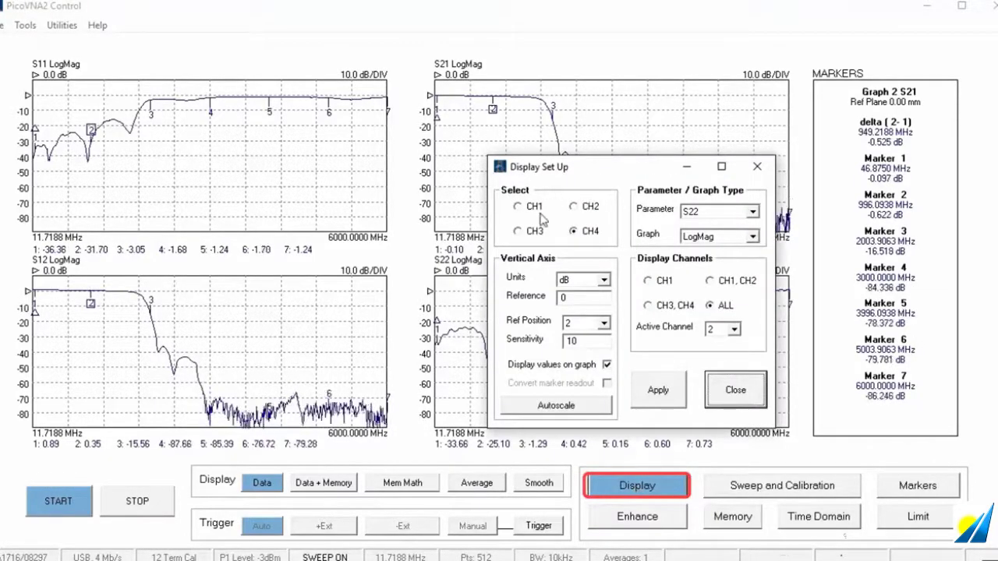
left_click(519, 232)
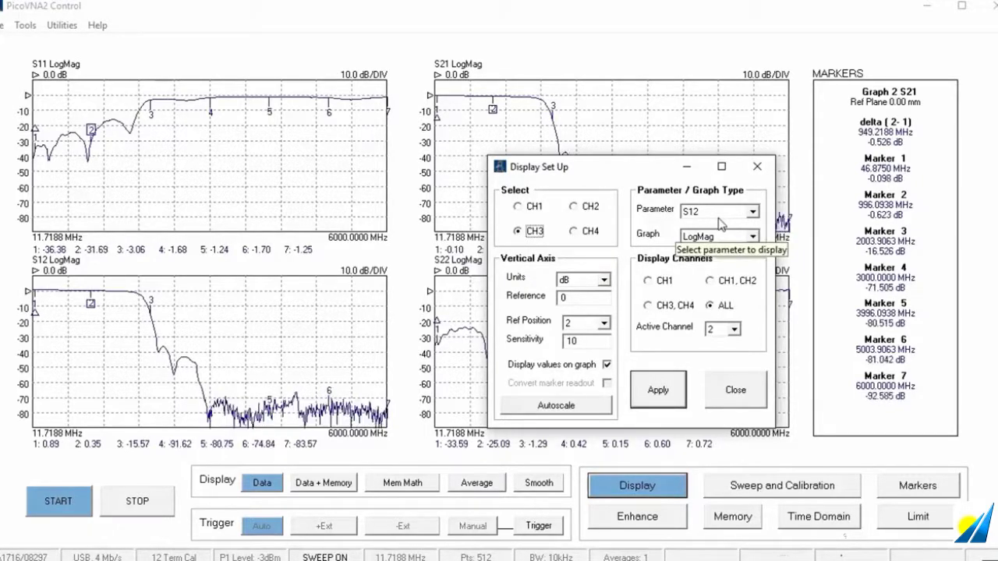
left_click(754, 213)
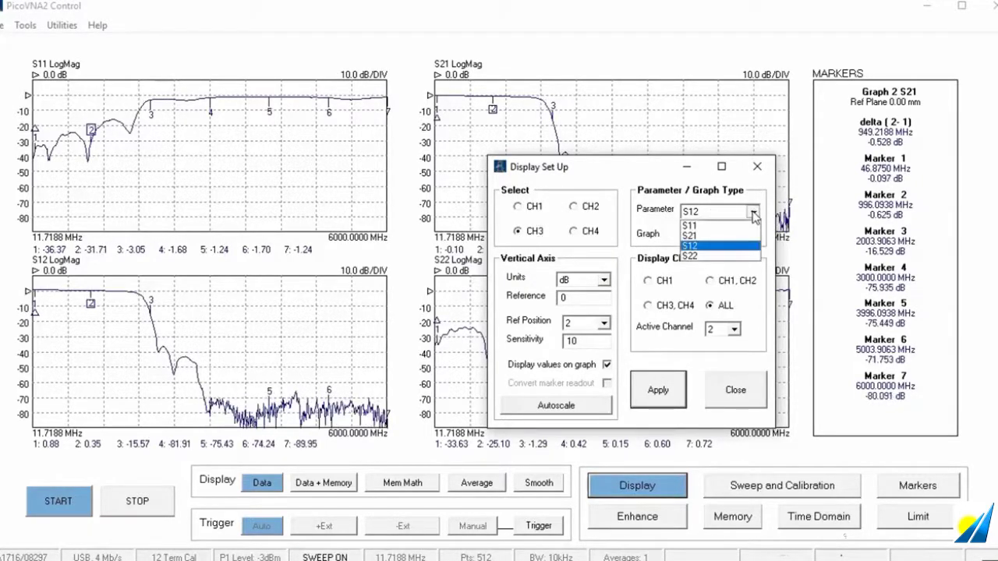
left_click(702, 227)
left_click(657, 390)
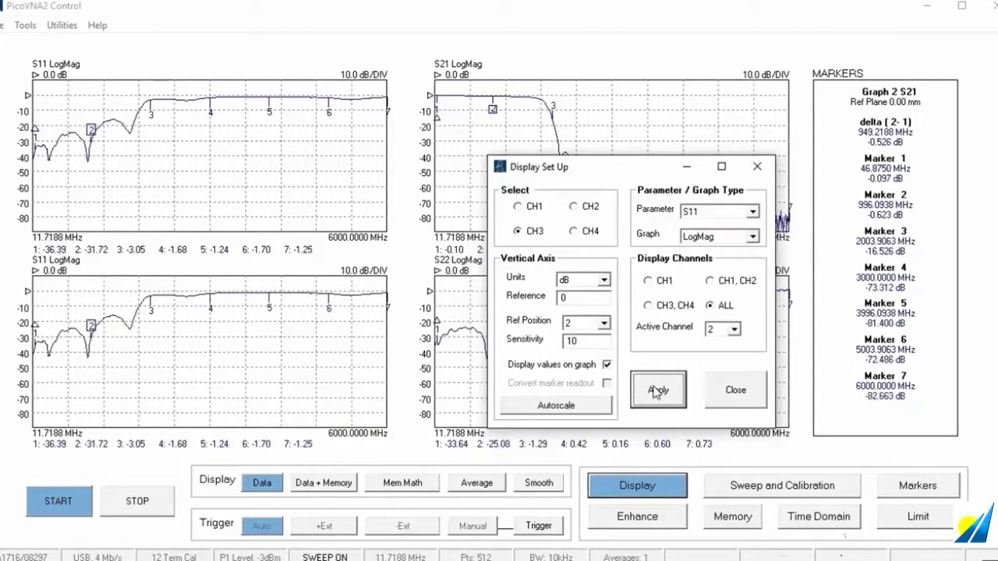
Set channel 4, the lower-right graph, to display S21 instead of S22.
left_click(576, 231)
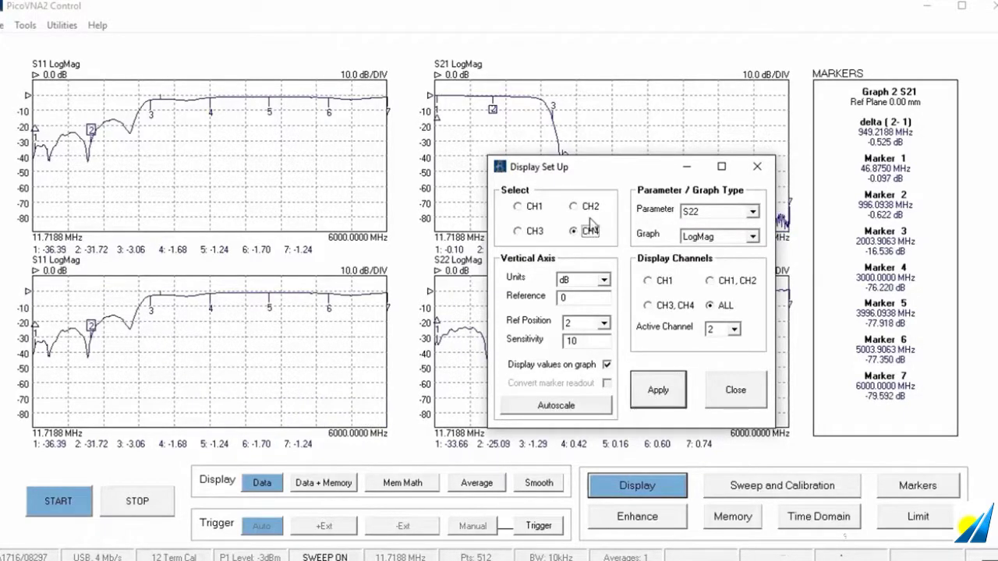
left_click(754, 213)
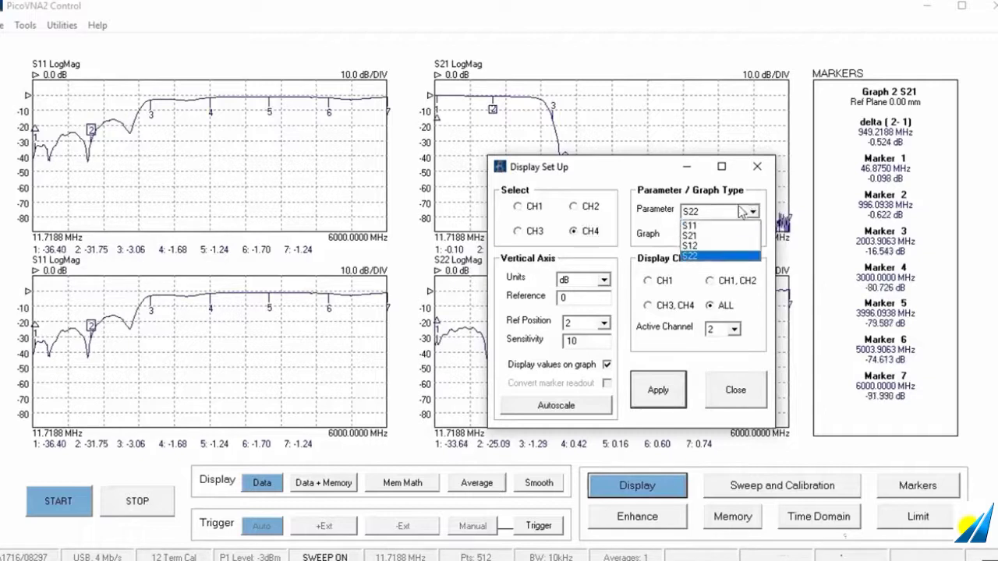
left_click(702, 237)
left_click(666, 392)
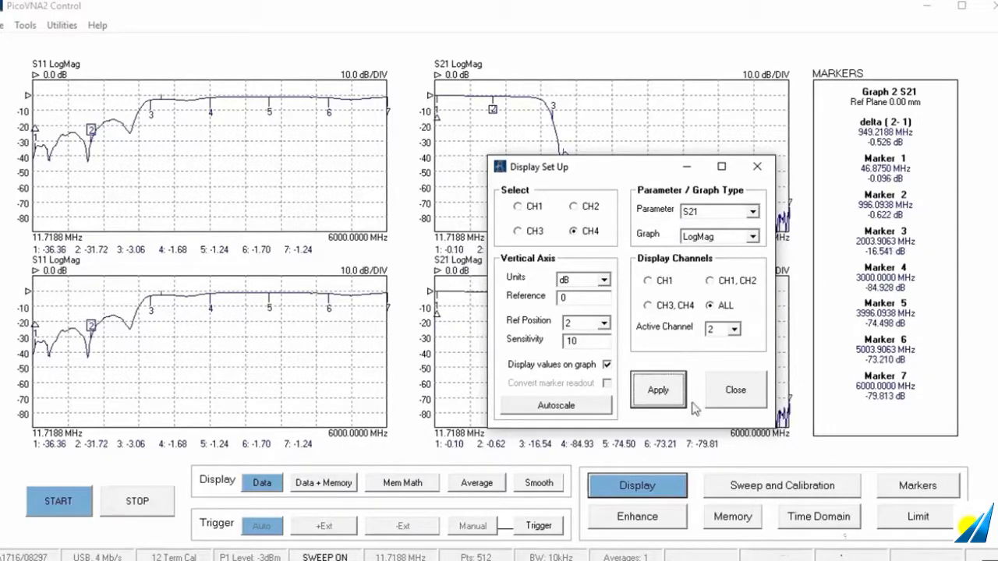
left_click(733, 394)
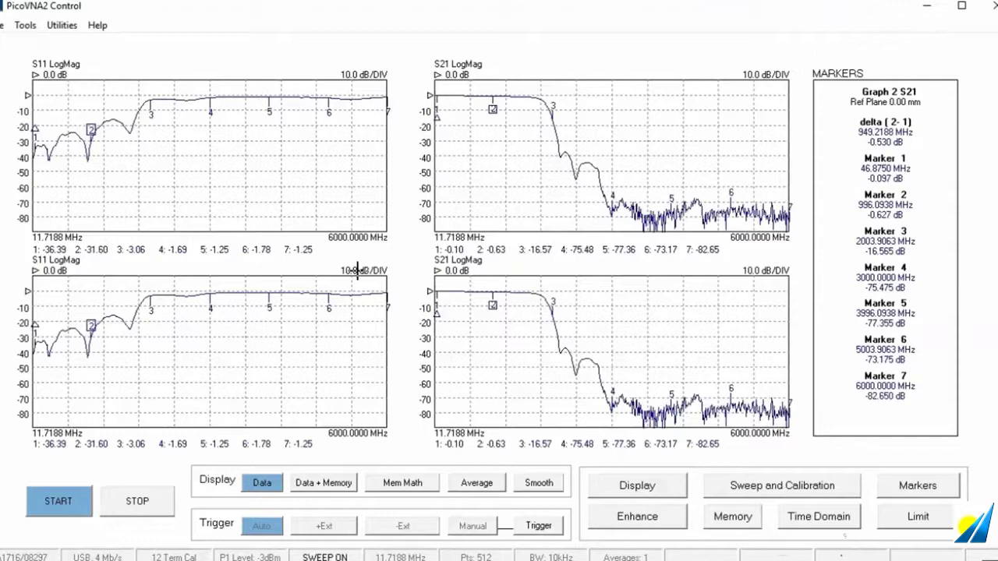
Rescale the lower graphs to 5.0 dB/DIV for S11 and 1.0 dB/DIV for S21.
scroll(357, 273, "down", 2)
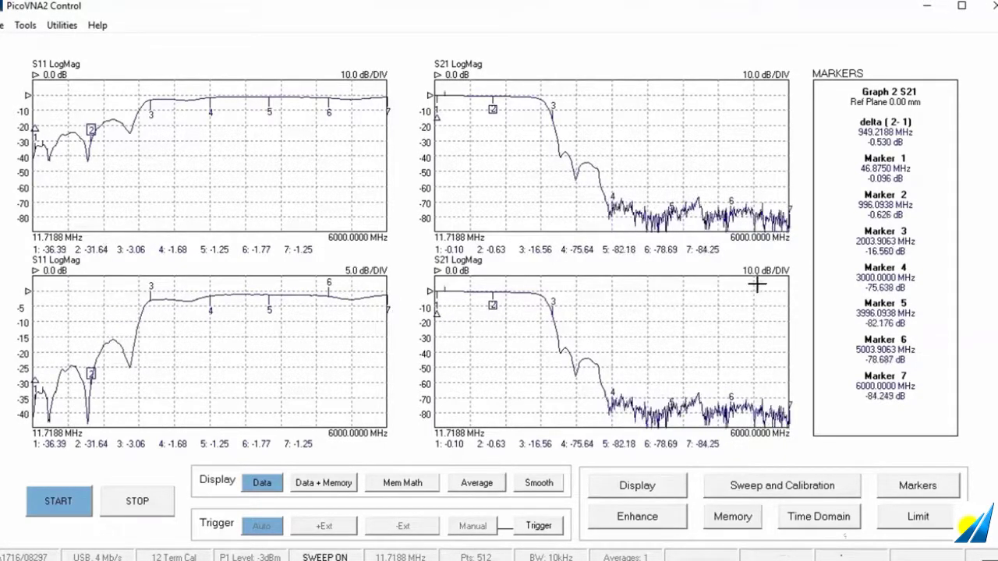
scroll(764, 271, "down", 2)
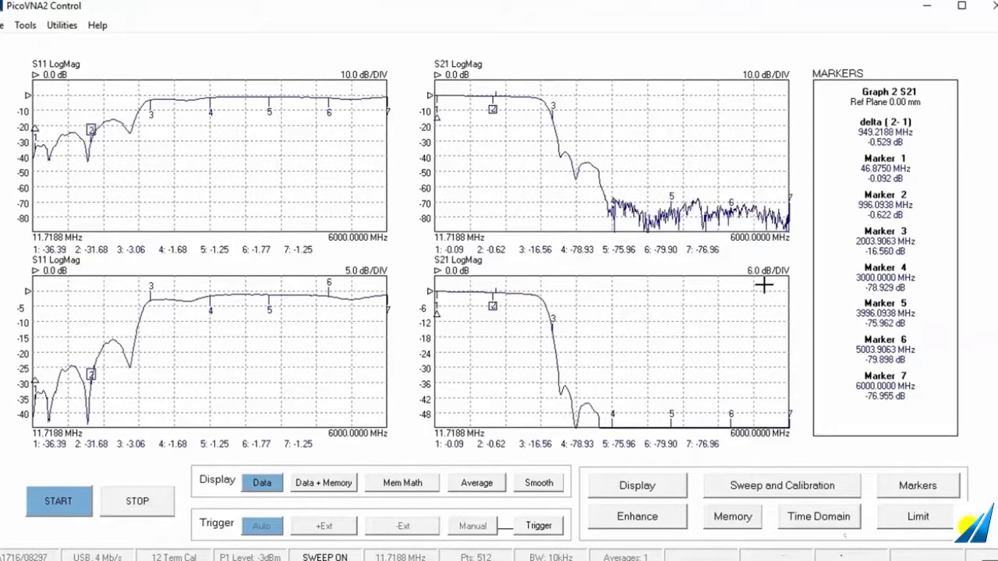
scroll(763, 301, "down", 1)
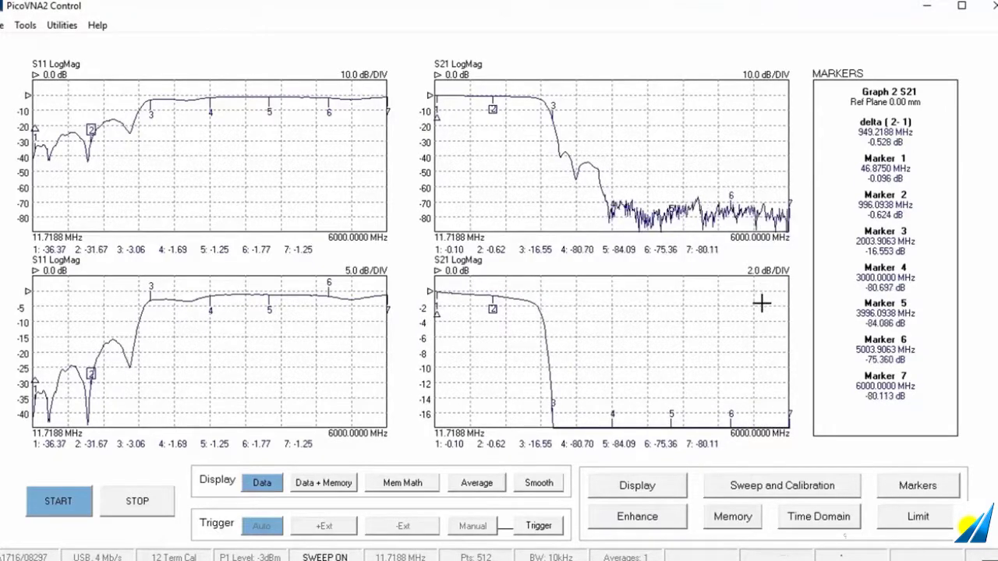
scroll(762, 303, "down", 3)
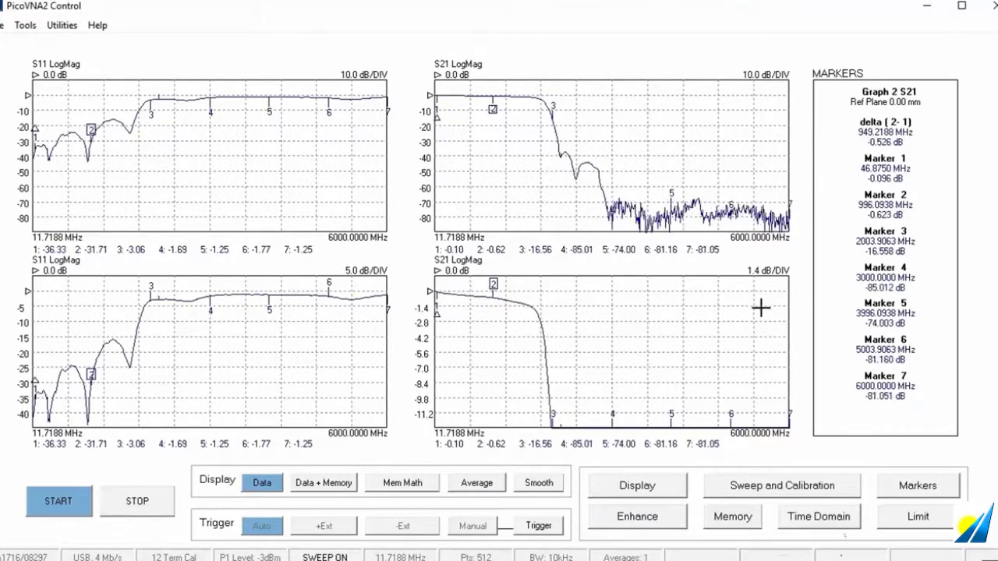
scroll(761, 310, "down", 1)
scroll(761, 312, "down", 2)
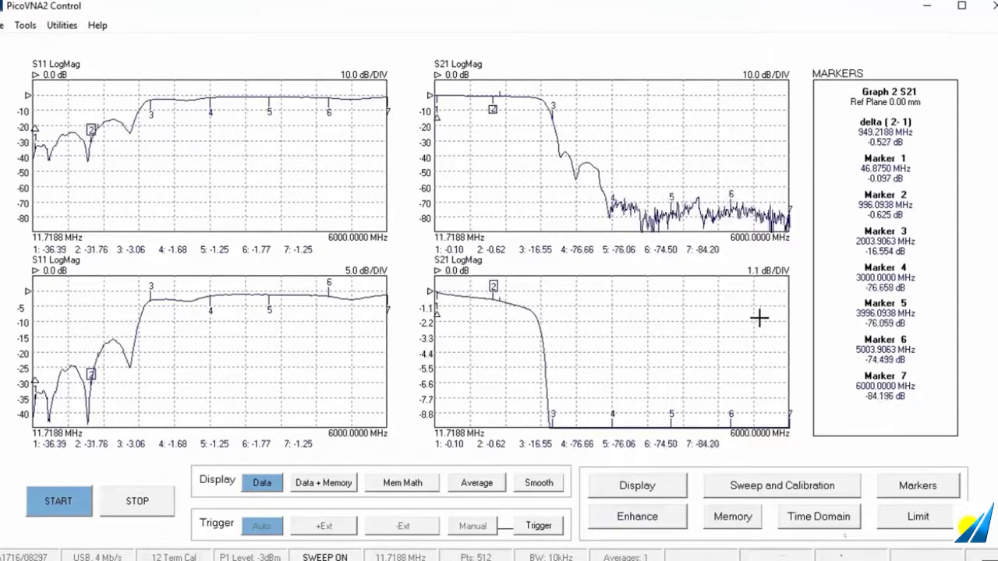
scroll(760, 320, "down", 1)
scroll(758, 319, "up", 1)
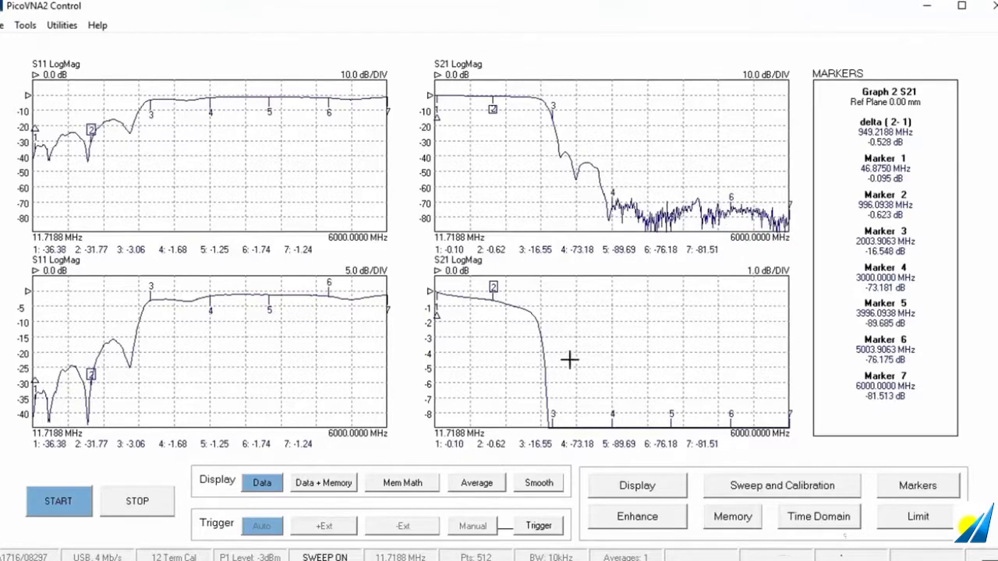
left_click(647, 487)
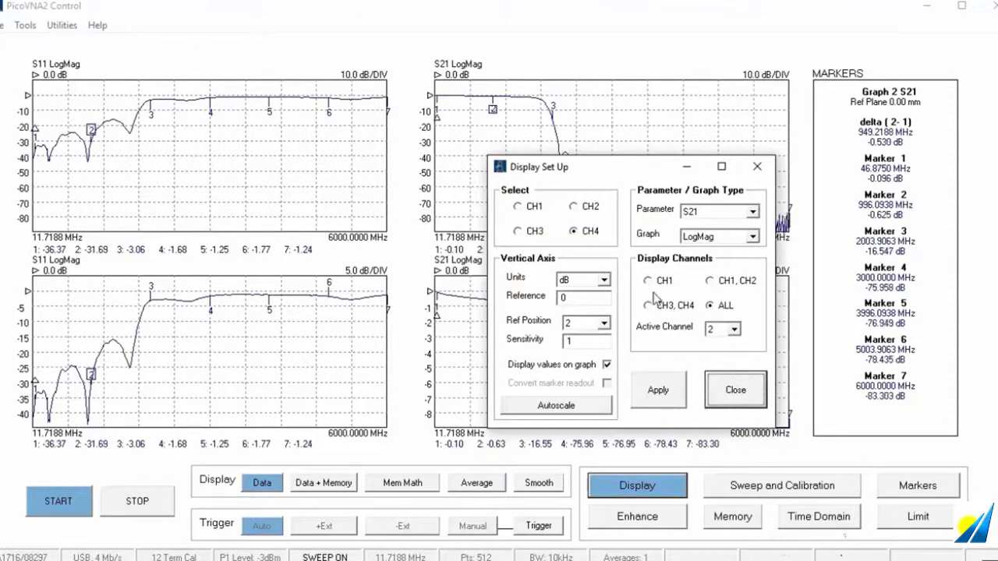
Set Display Channels to 'CH1, CH2' so only stacked S11 and S21 LogMag graphs remain.
left_click(714, 284)
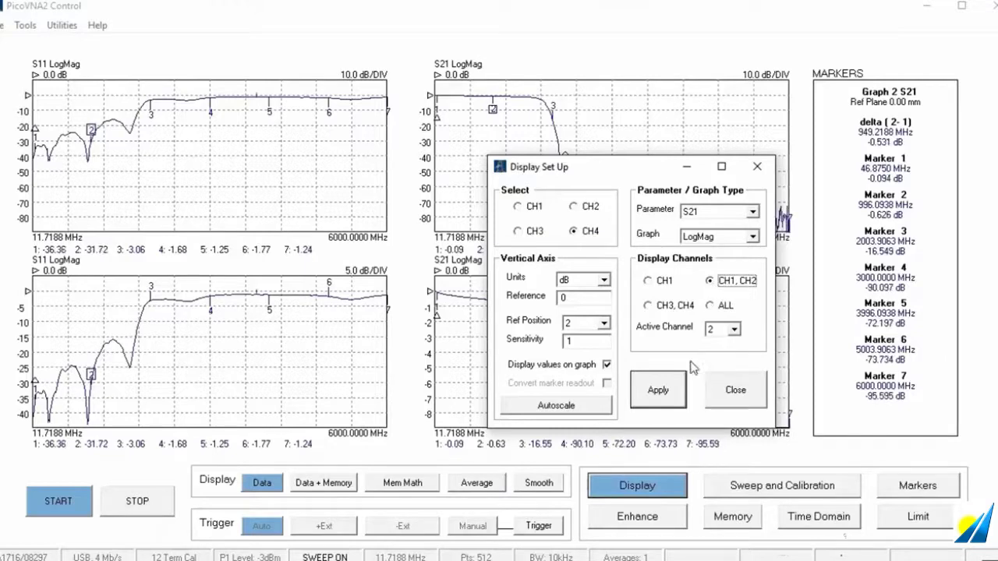
left_click(665, 391)
left_click(735, 392)
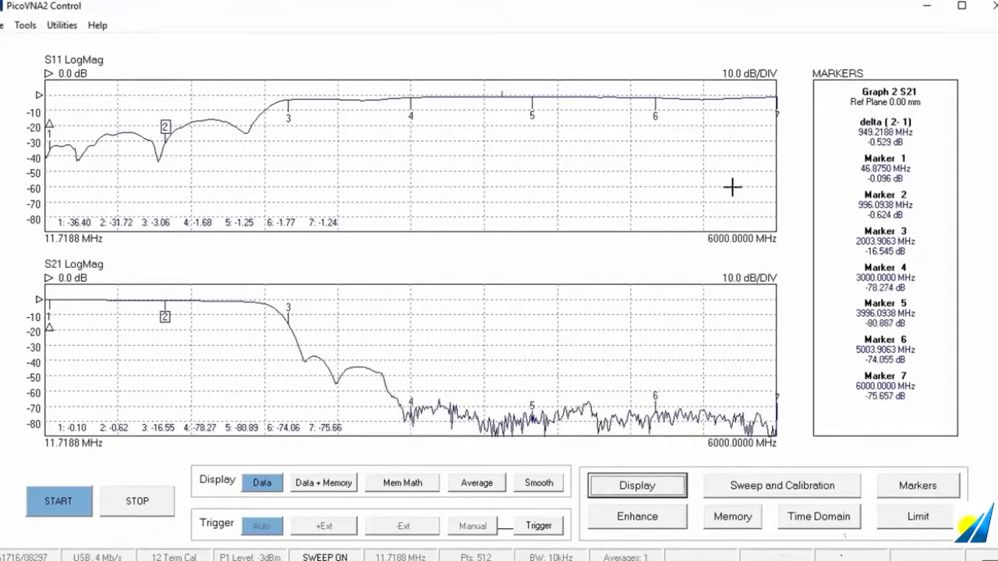
key("Return")
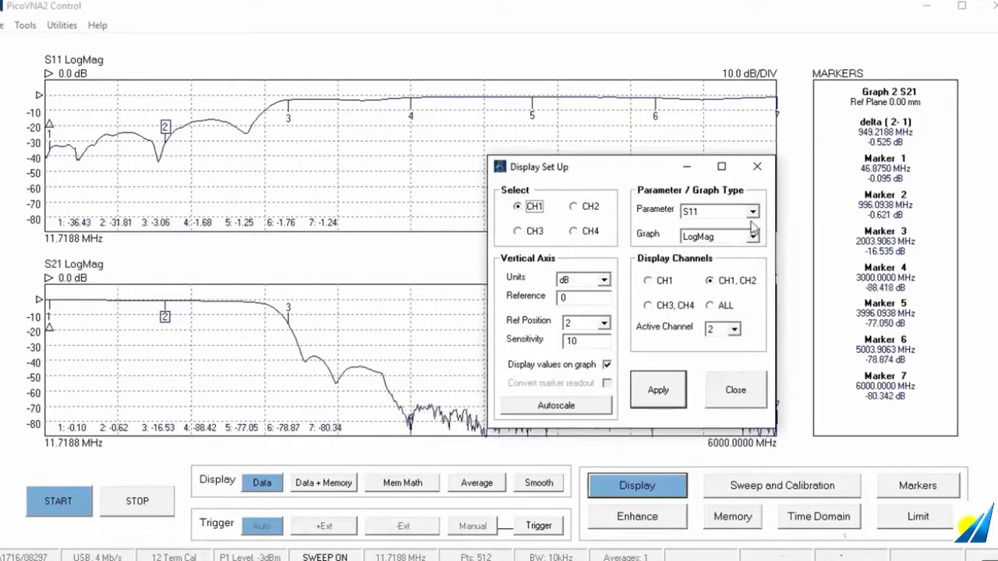
Set the top CH1 S11 graph to a Smith chart and apply it.
left_click(752, 236)
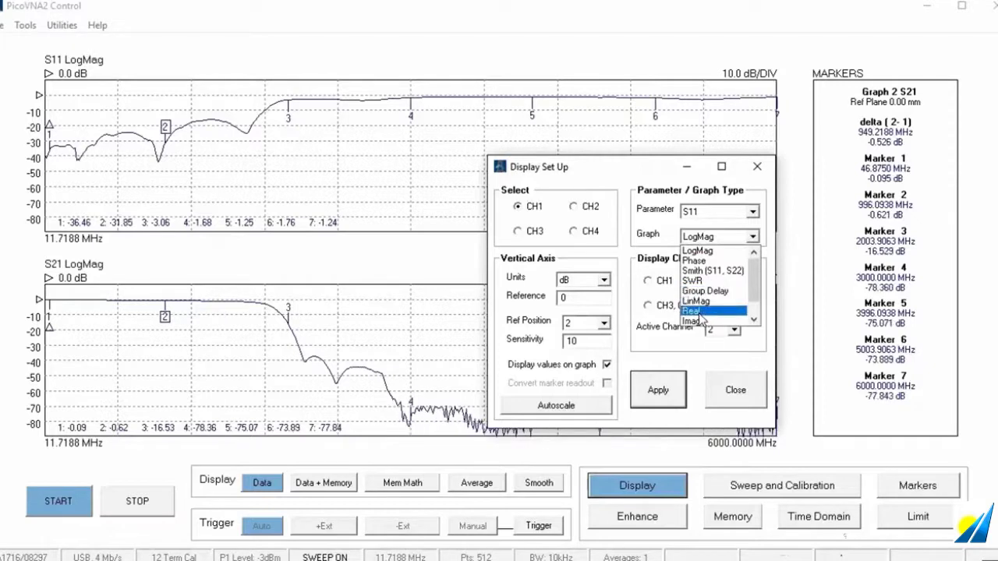
left_click(706, 270)
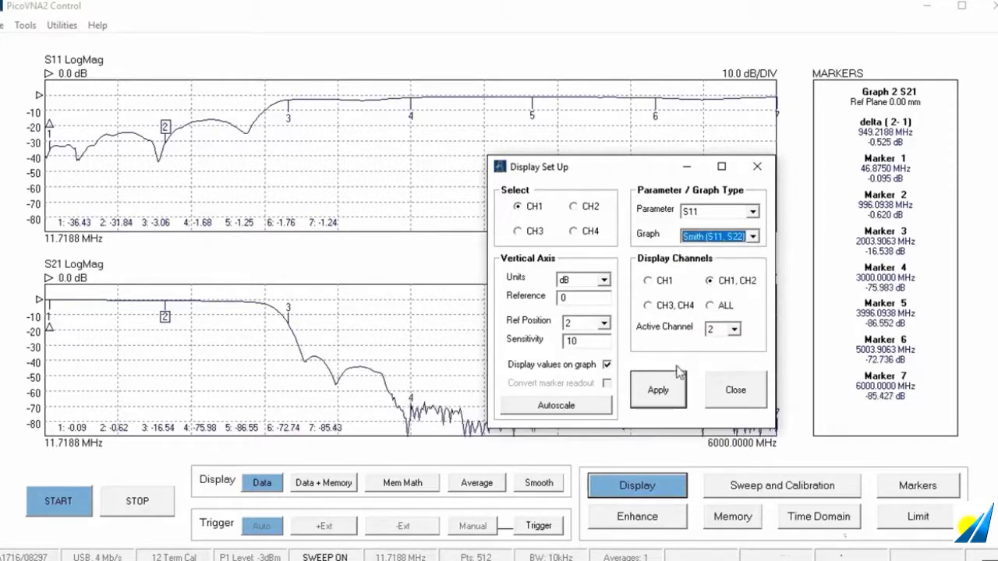
left_click(667, 387)
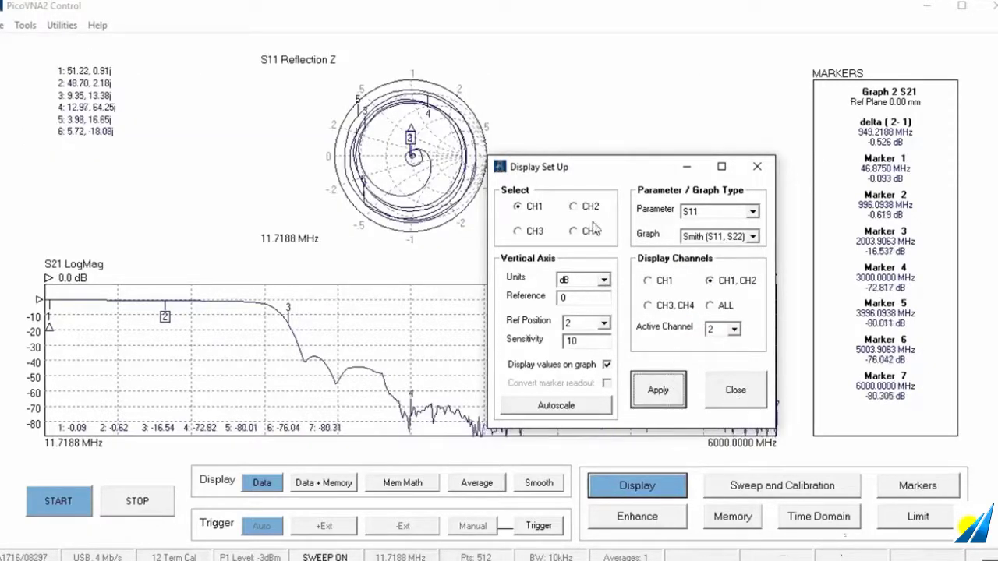
Make the lower CH2 S21 graph a Polar linear plot, apply it, and close Display Set Up.
left_click(752, 235)
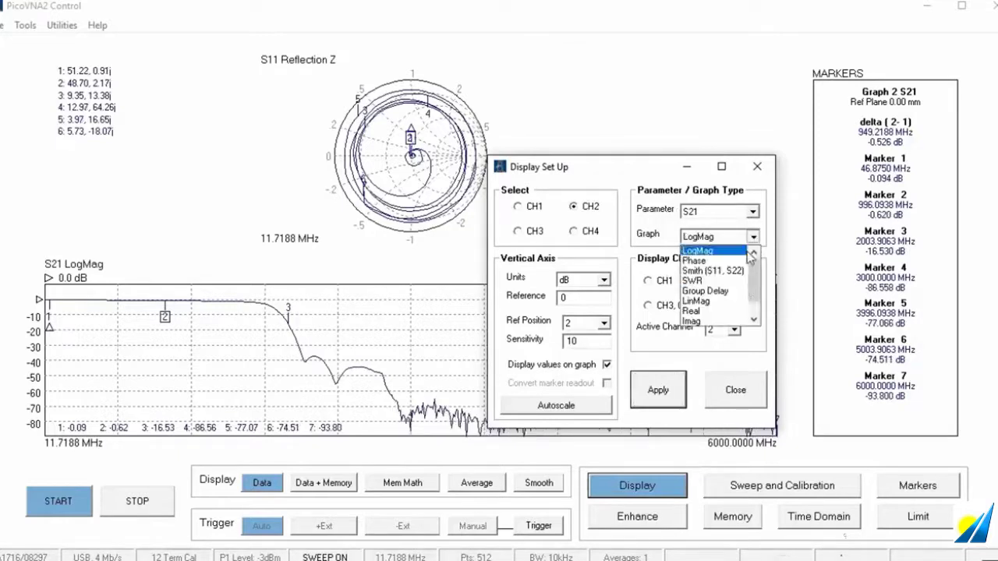
left_click(701, 320)
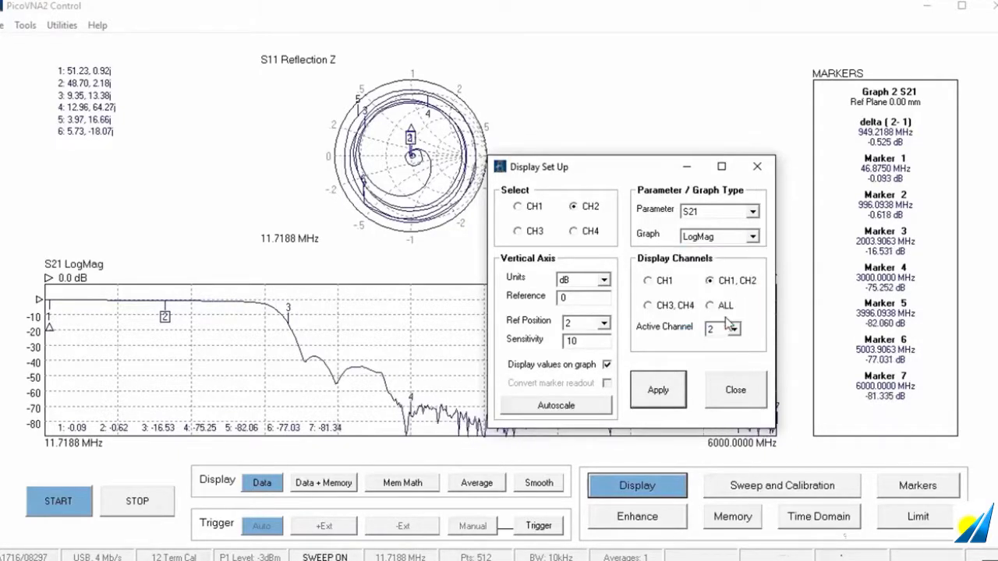
left_click(656, 393)
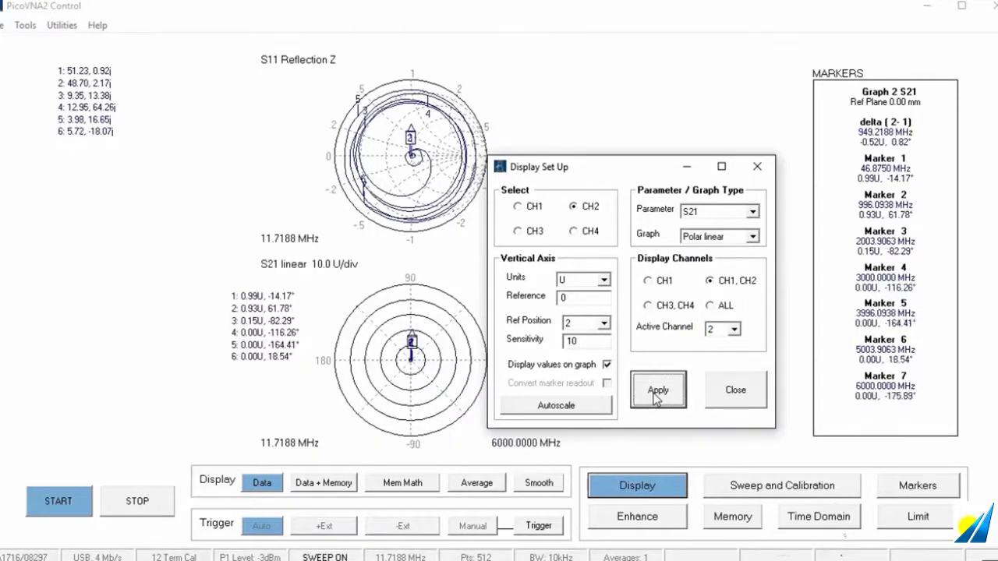
left_click(734, 390)
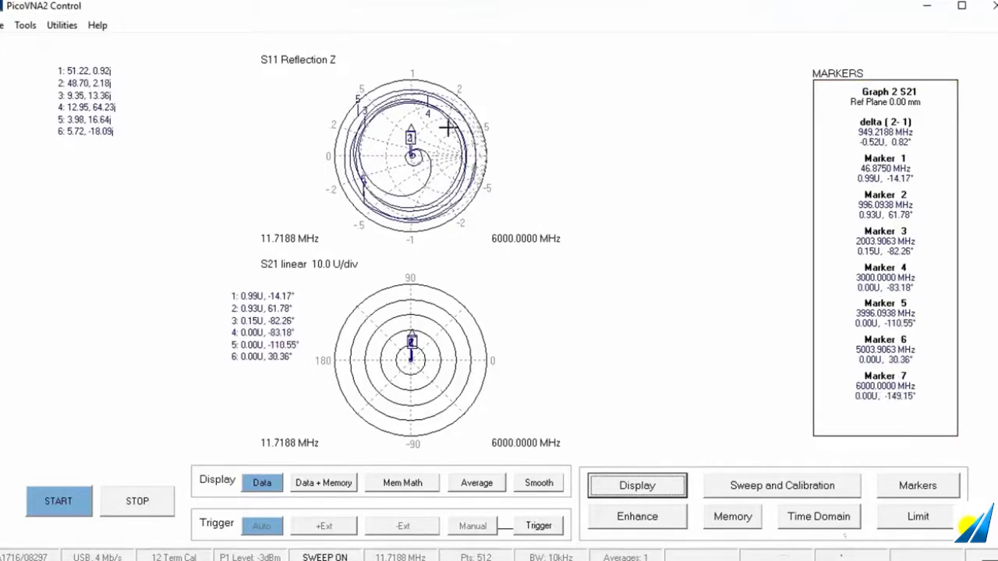
mouse_move(428, 114)
left_mouse_down()
mouse_move(389, 113)
mouse_move(417, 107)
mouse_move(444, 132)
mouse_move(444, 169)
mouse_move(452, 154)
mouse_move(431, 131)
left_mouse_up()
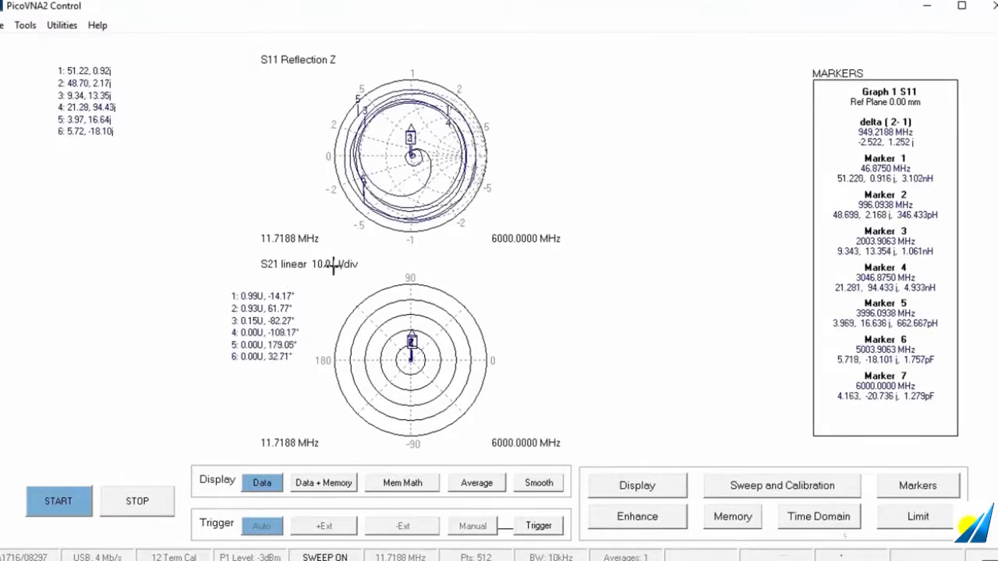
Increase the S21 polar plot's sensitivity to 0.3 U/div.
left_click_drag(333, 266, 329, 337)
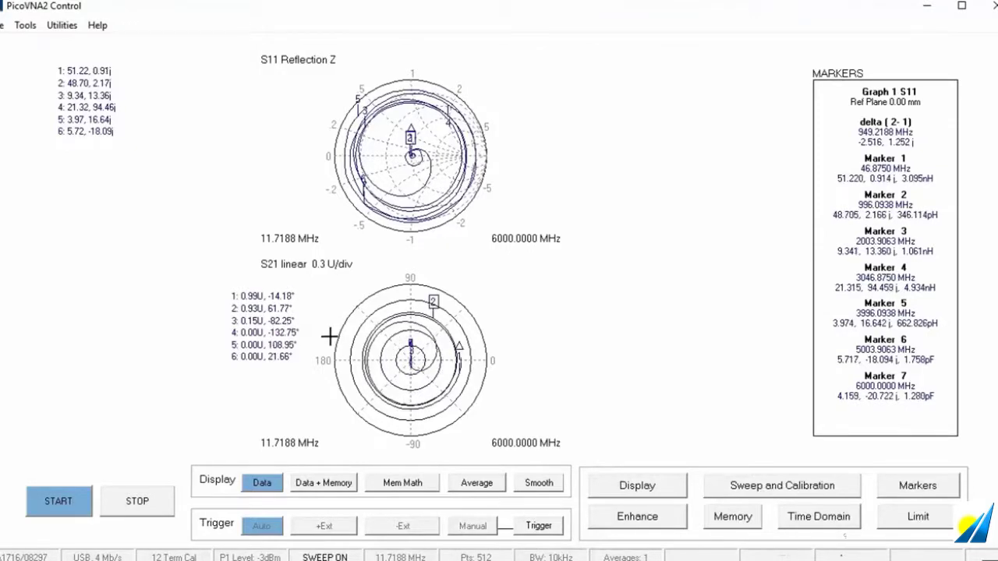